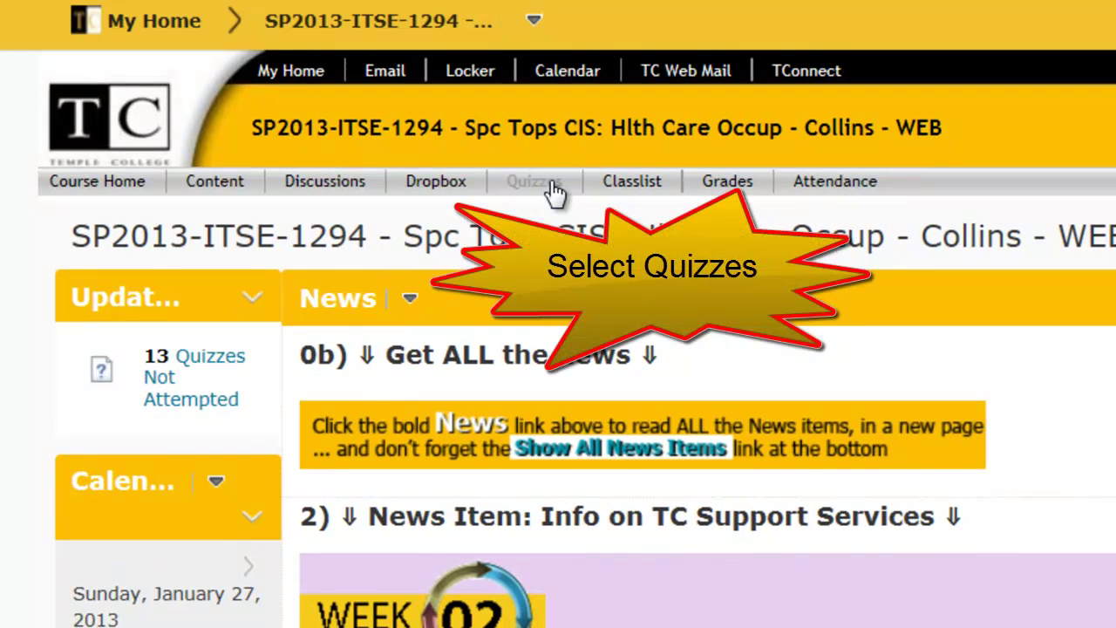
# - Open the course's Quizzes list and select the ! Practice Test to see its summary
pyautogui.click(553, 185)
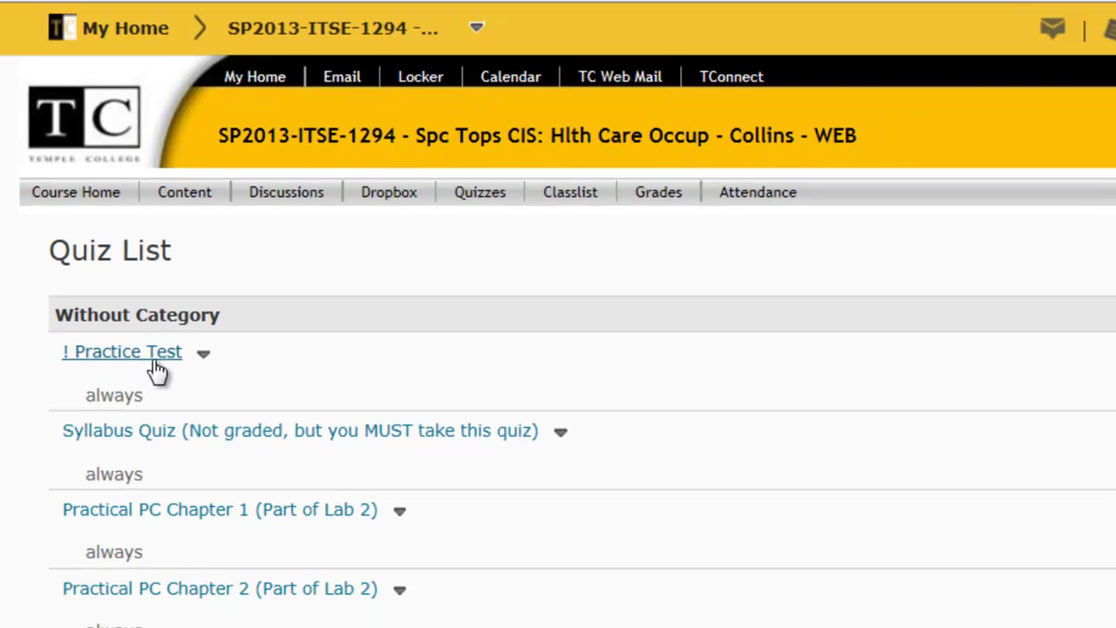
pyautogui.click(174, 392)
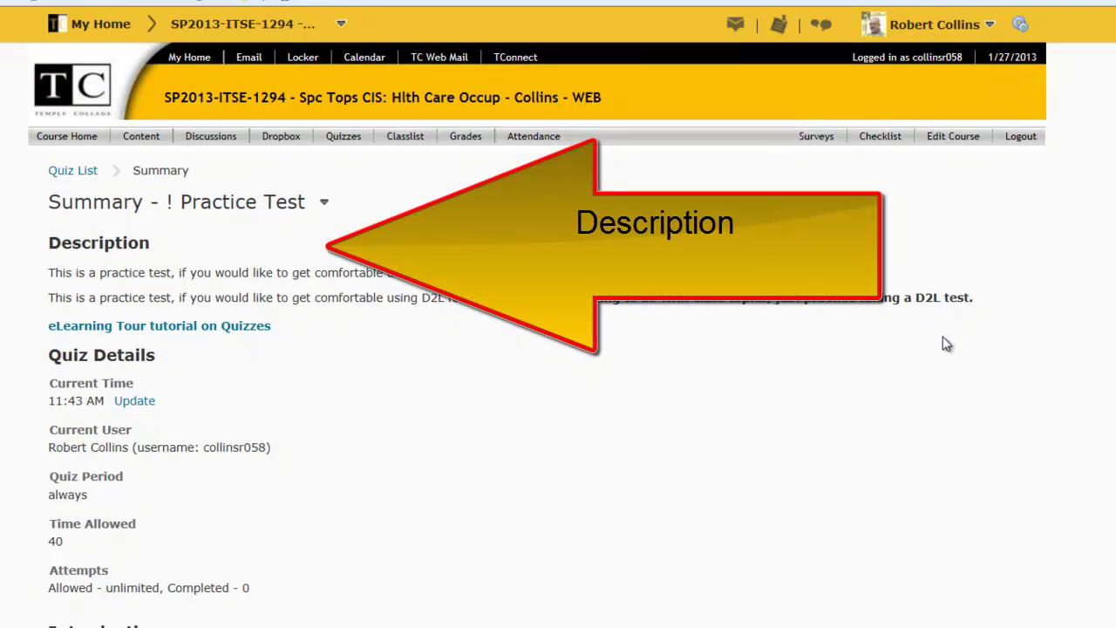
# - Read the Practice Test summary (40 minutes, unlimited attempts) down to Start Quiz! and start it
pyautogui.scroll(-1, 951, 344)
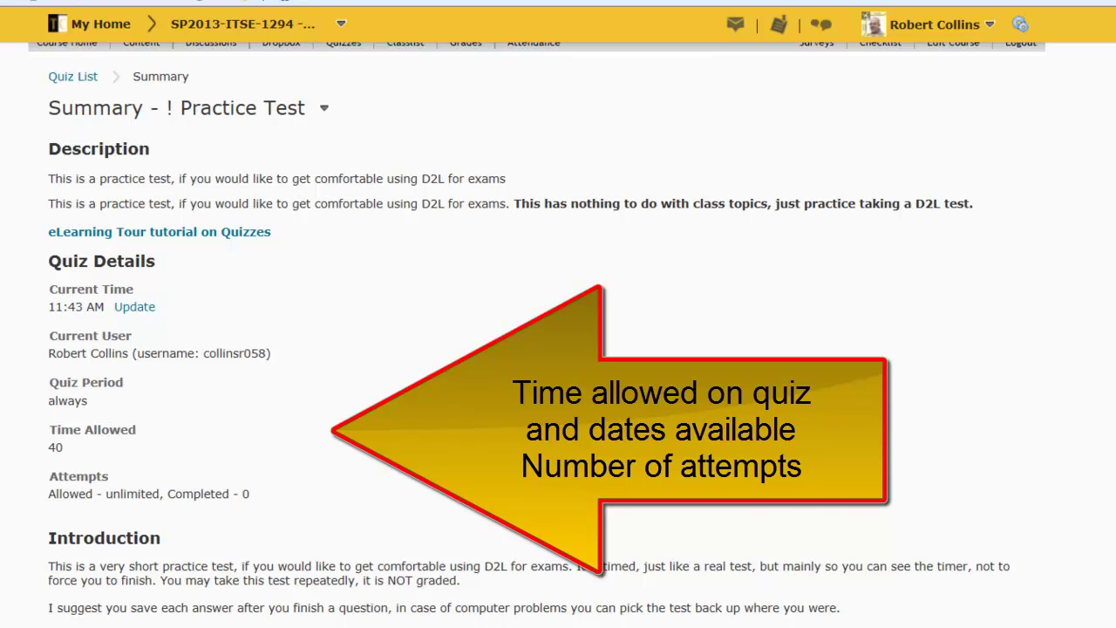
pyautogui.scroll(-1, 558, 349)
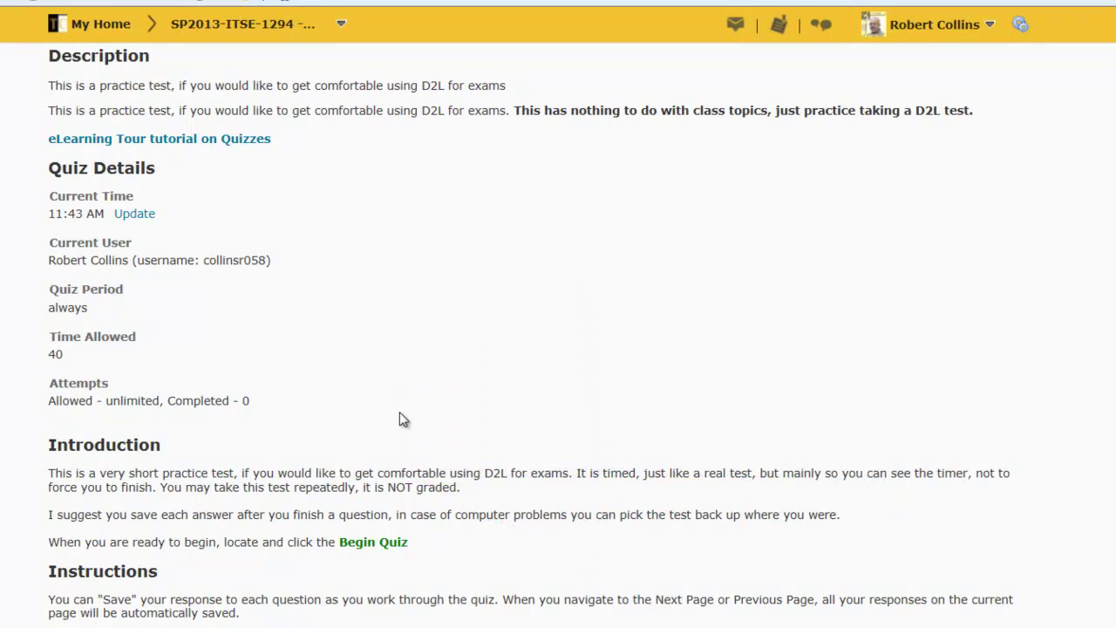
pyautogui.scroll(-4, 399, 420)
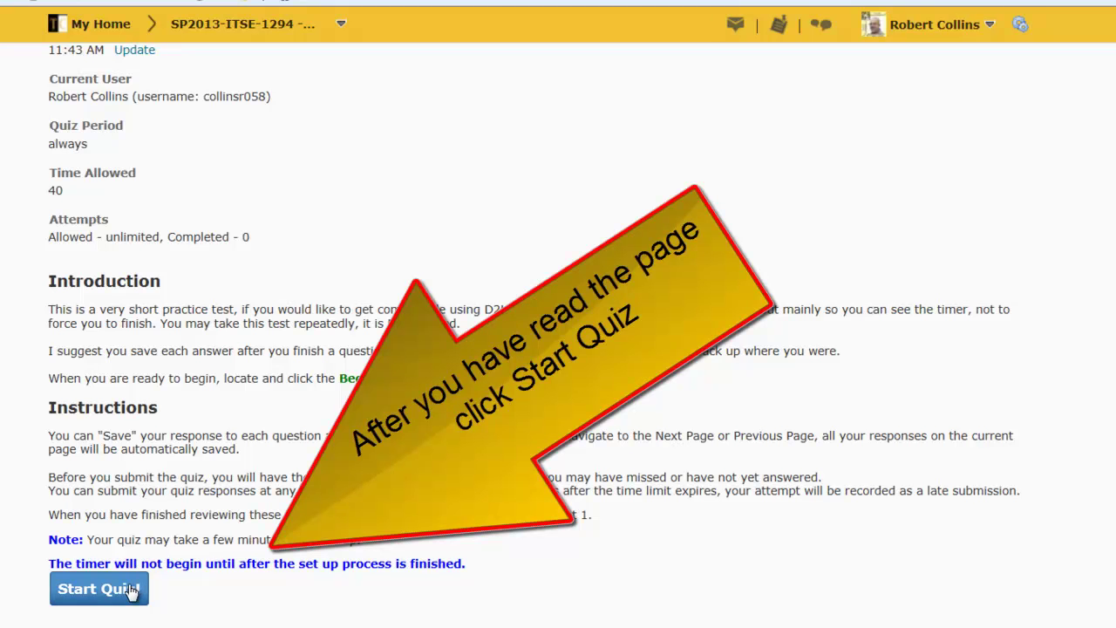
pyautogui.click(130, 592)
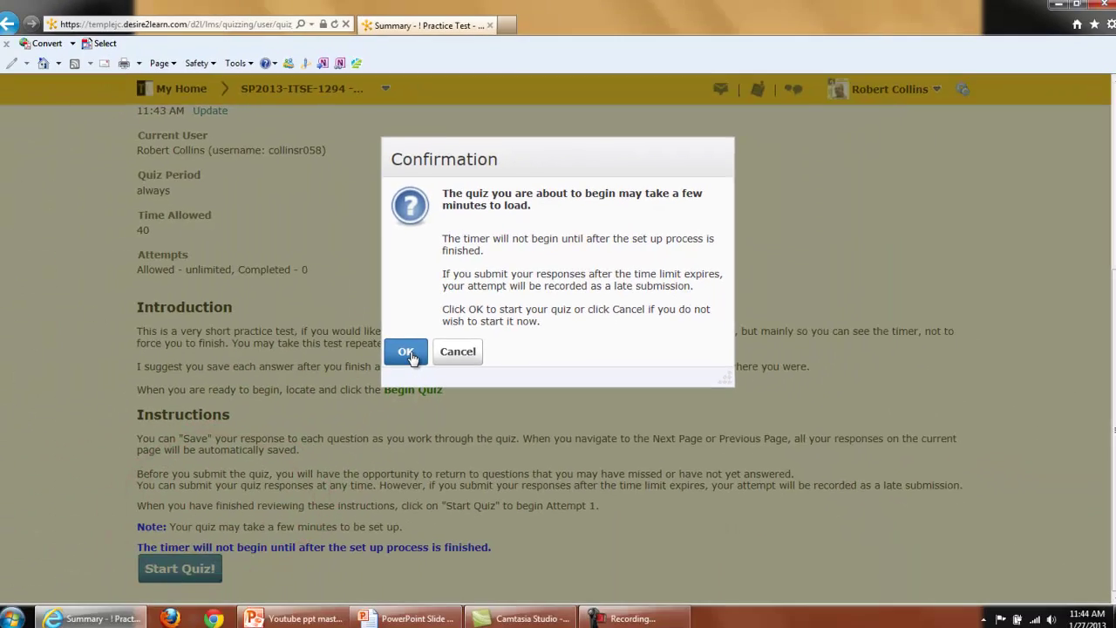
# - Confirm starting attempt 1 of the Practice Test with OK
pyautogui.click(187, 523)
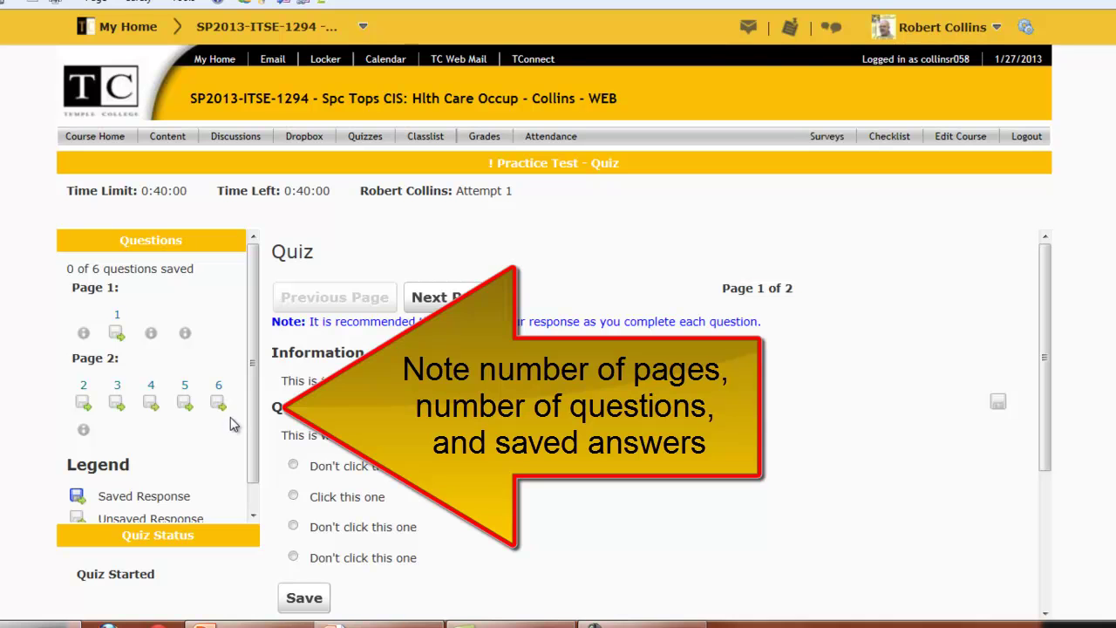
# - Choose 'Click this one' as Question 1's answer and save it
pyautogui.moveTo(251, 419); pyautogui.dragTo(258, 465)
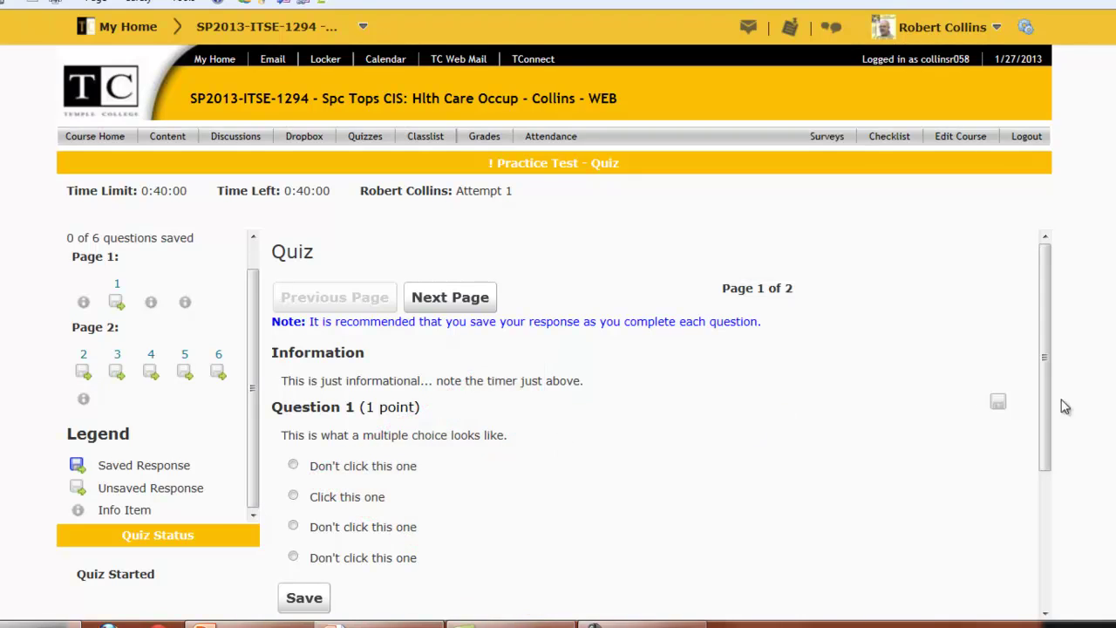
pyautogui.moveTo(1029, 340); pyautogui.dragTo(1032, 380)
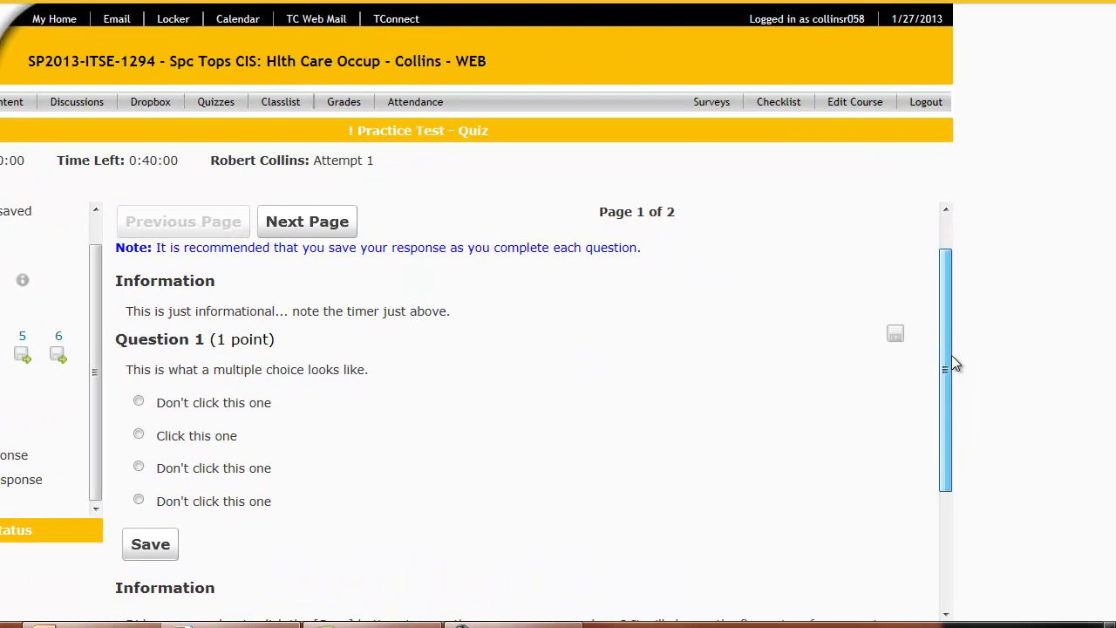
pyautogui.moveTo(956, 367); pyautogui.dragTo(955, 377)
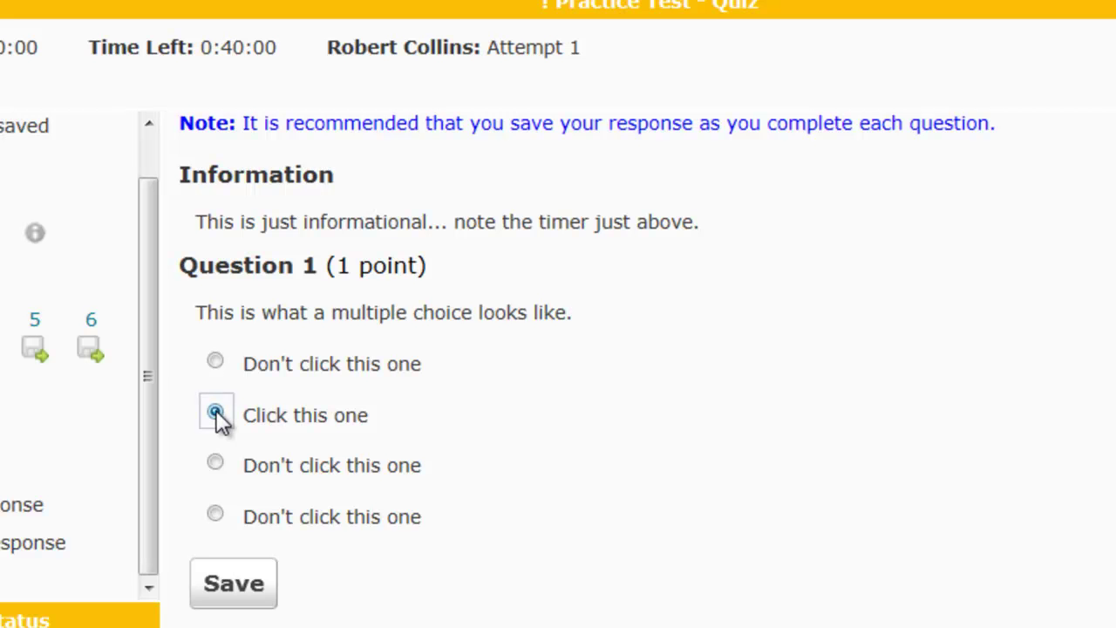
pyautogui.click(217, 464)
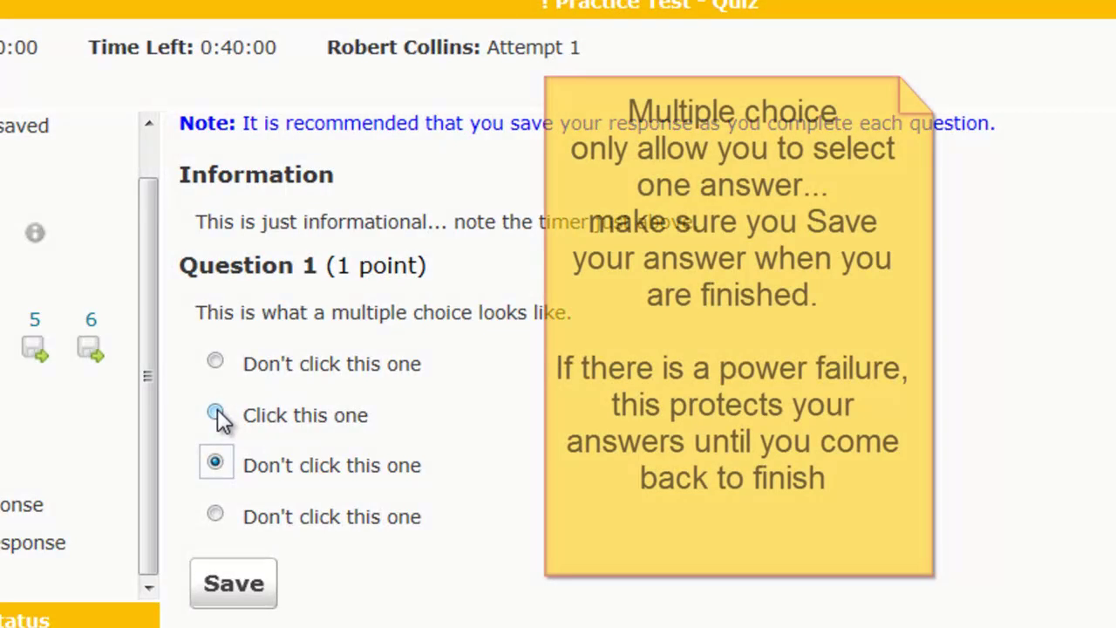
pyautogui.click(217, 410)
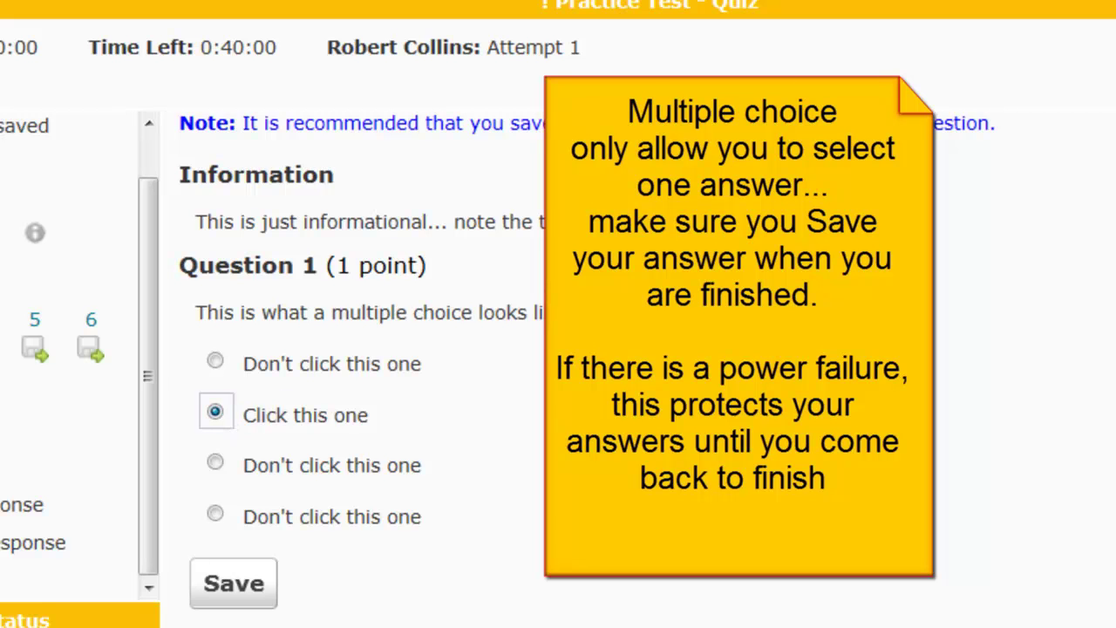
pyautogui.click(231, 588)
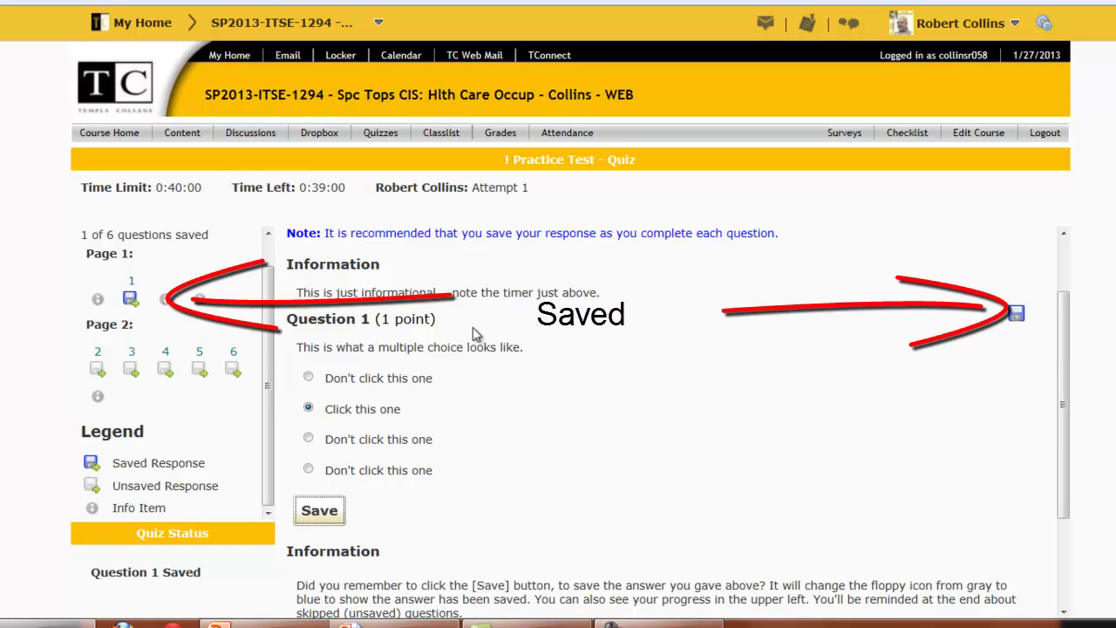
# - Use Next Page to save page 1 and reach quiz page 2
pyautogui.scroll(-2, 713, 346)
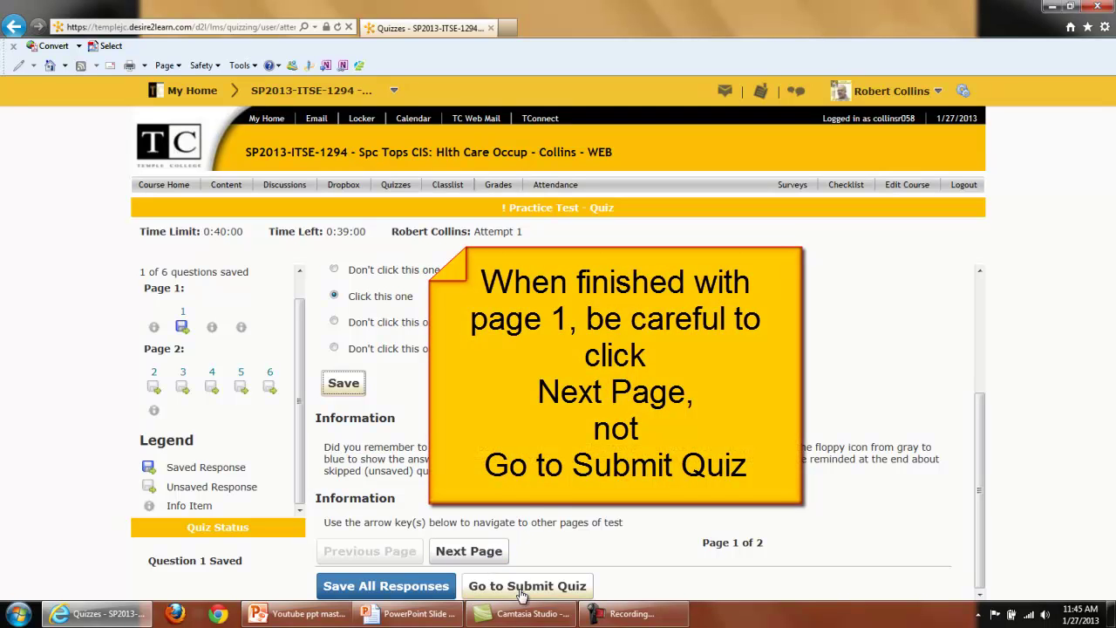
pyautogui.click(488, 560)
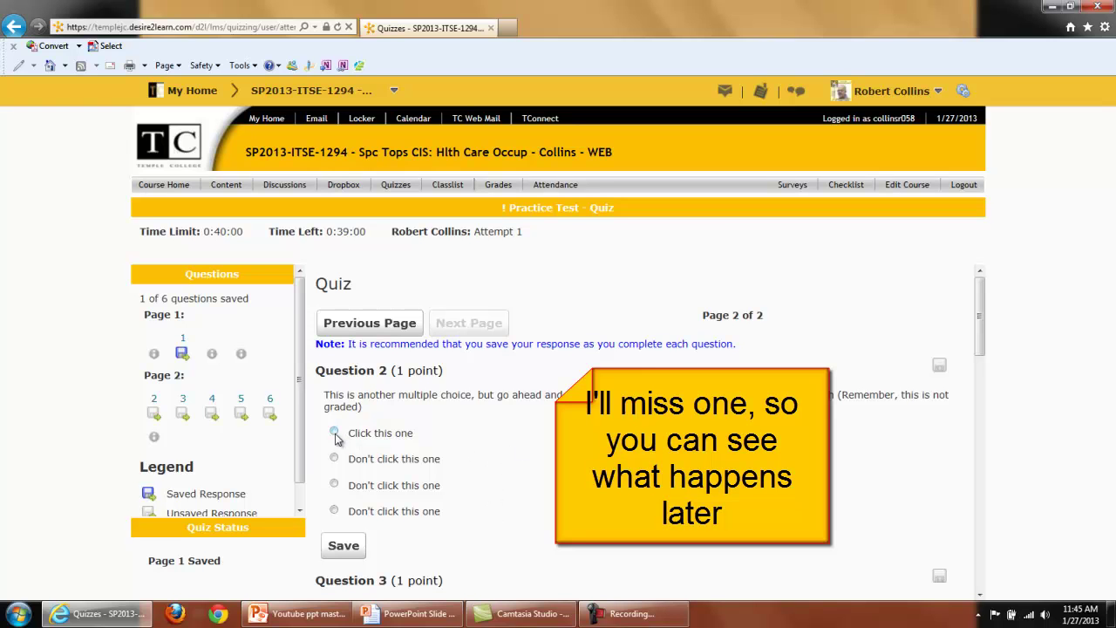
# - Answer Question 2 with 'Don't click this one' and Question 3 with True, saving each
pyautogui.click(334, 484)
pyautogui.click(355, 549)
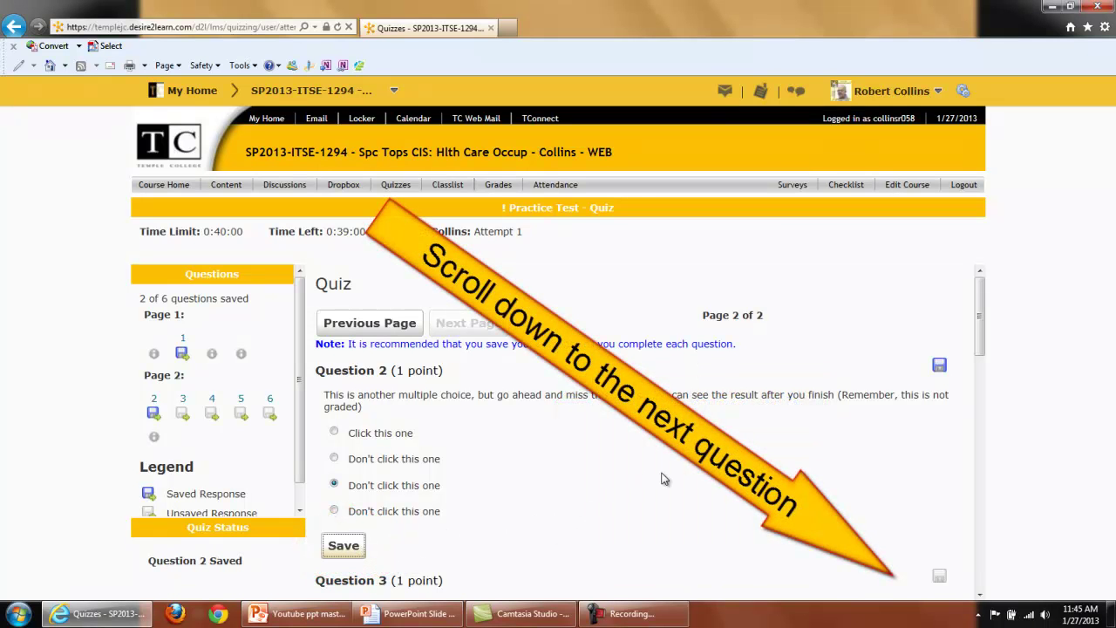
pyautogui.scroll(-3, 666, 479)
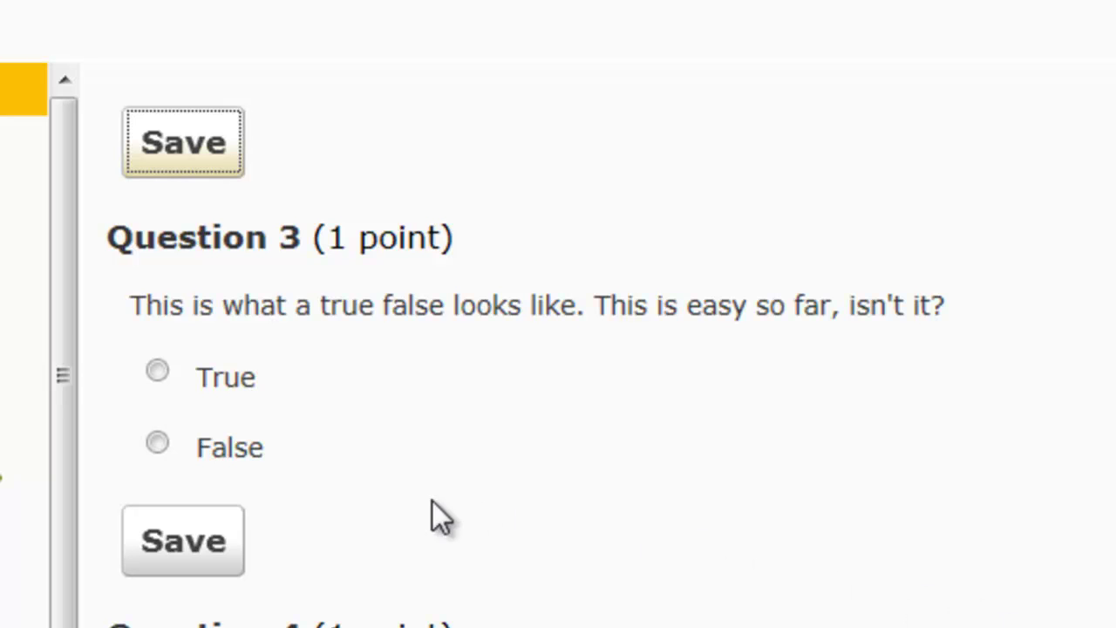
pyautogui.click(155, 379)
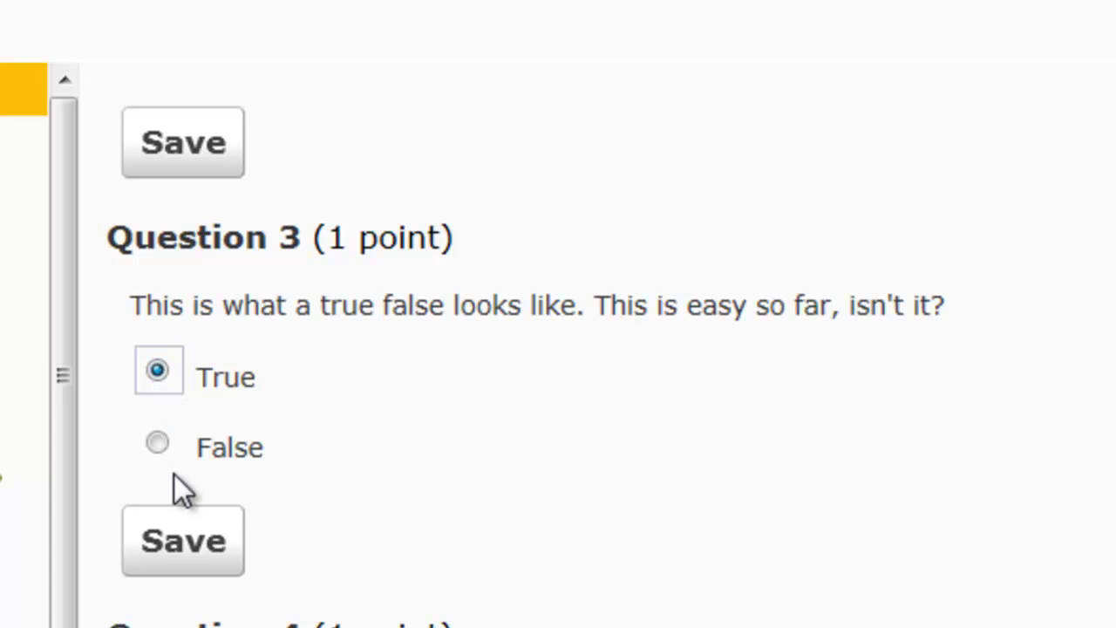
pyautogui.click(185, 557)
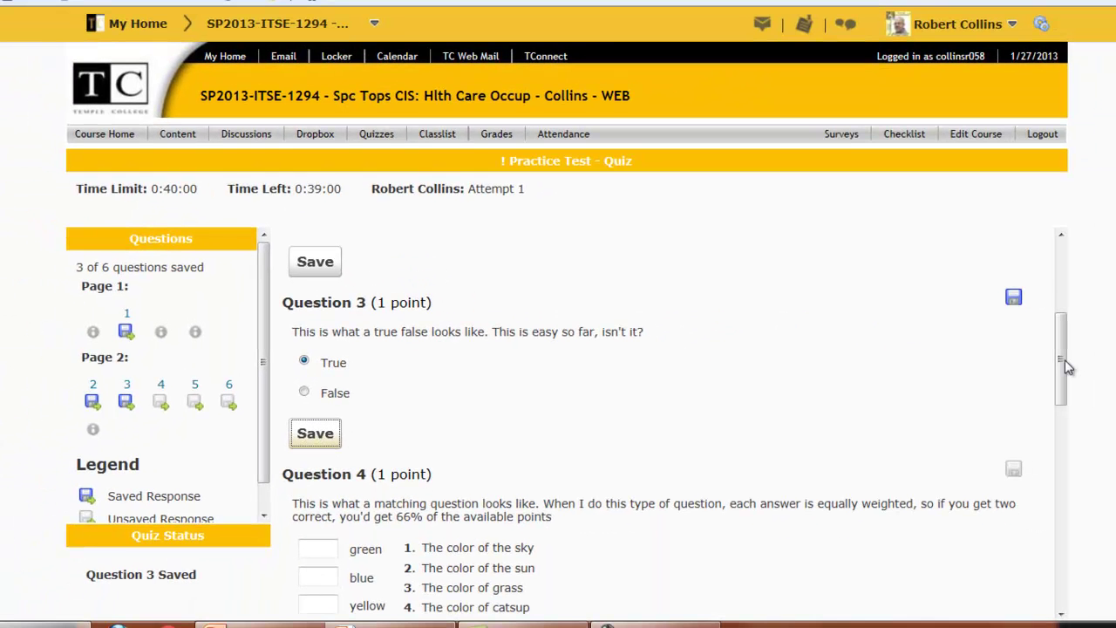
# - Match blue to 1, yellow to 2 and green to 3 in the matching question
pyautogui.moveTo(1064, 359); pyautogui.dragTo(1062, 406)
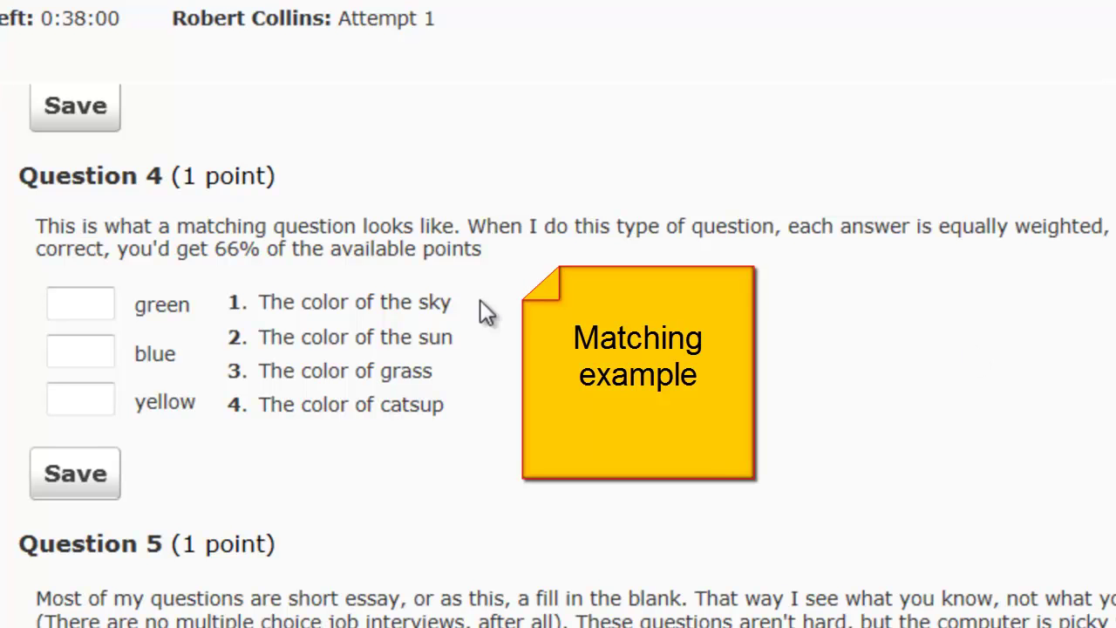
pyautogui.click(428, 302)
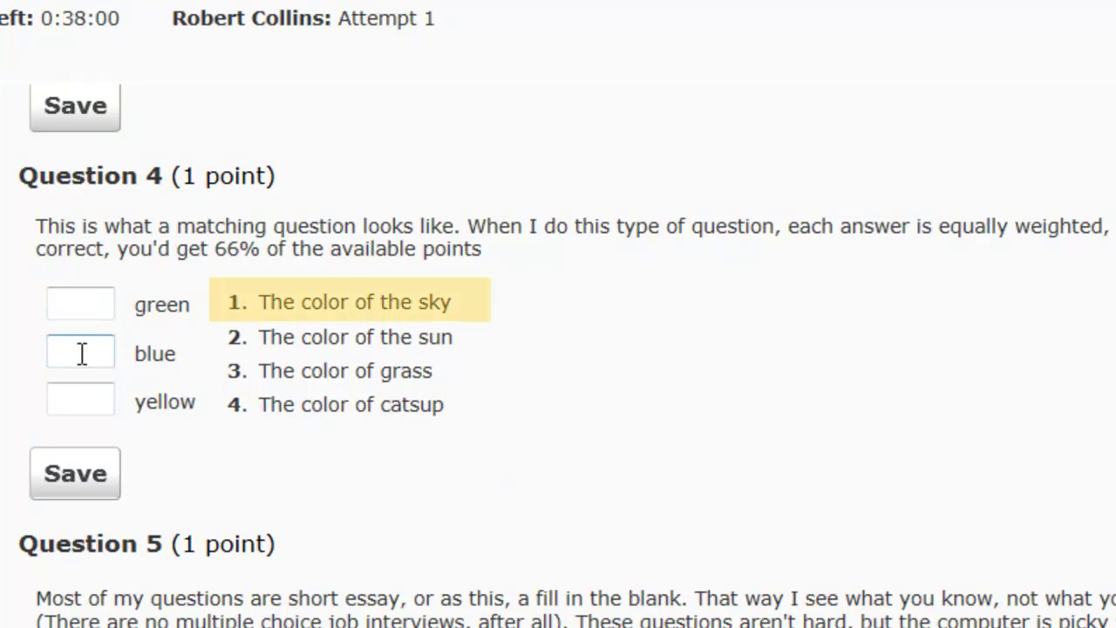
pyautogui.click(81, 353)
pyautogui.write('1')
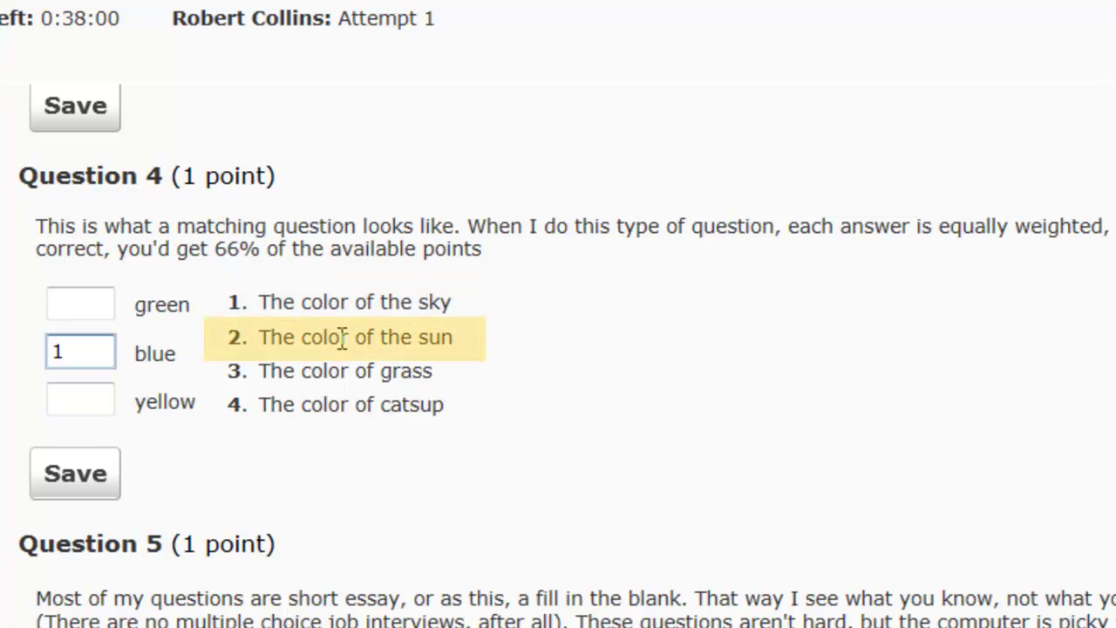
pyautogui.click(81, 402)
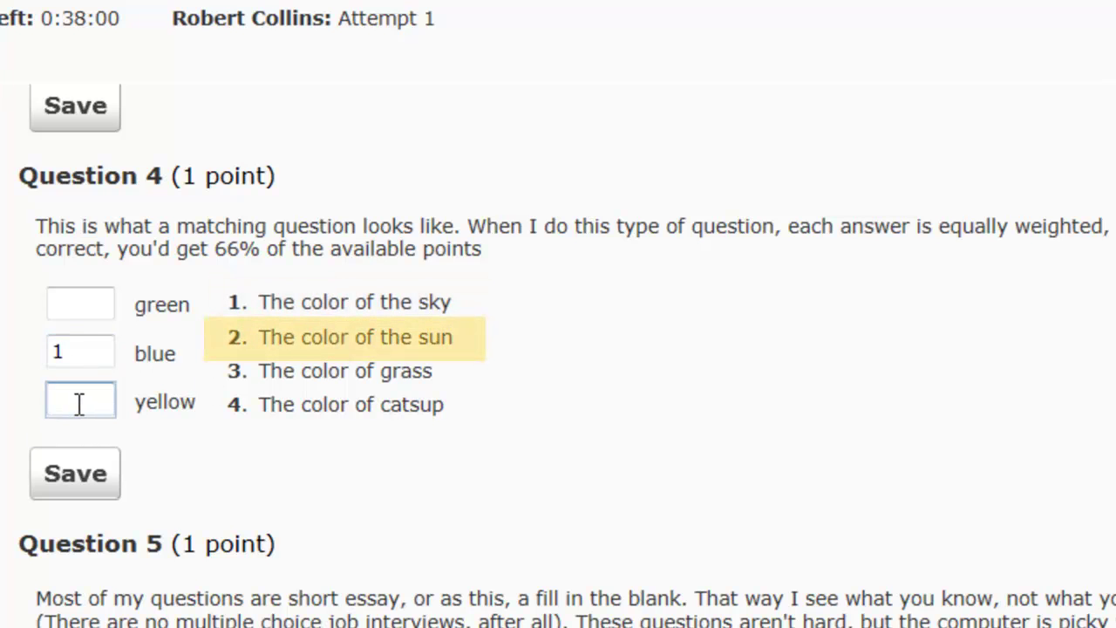
pyautogui.write('2')
pyautogui.click(75, 305)
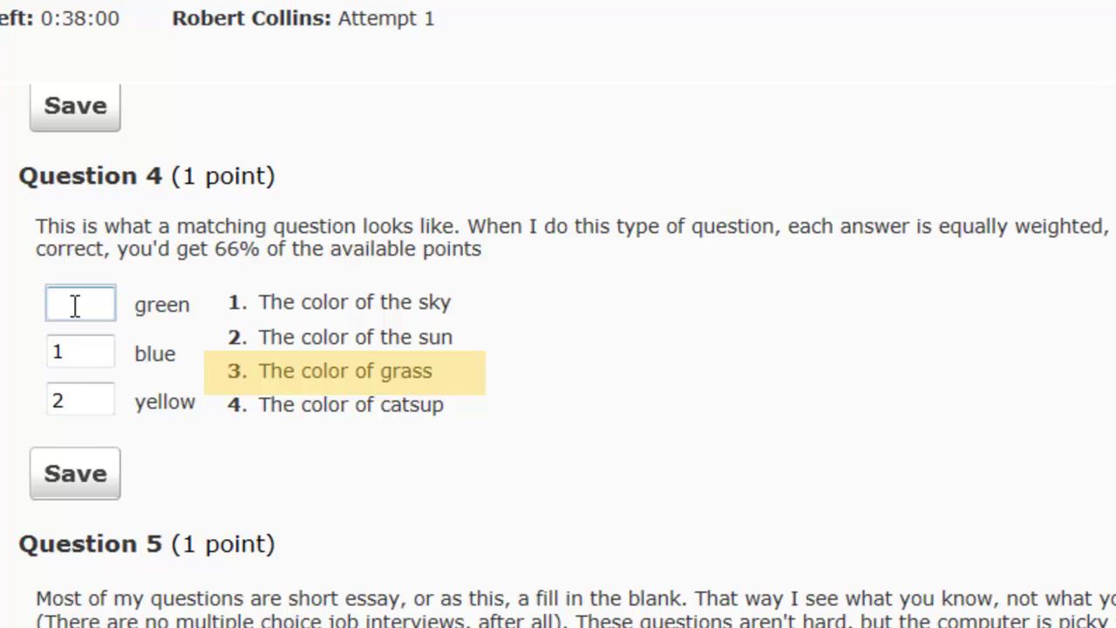
pyautogui.write('3')
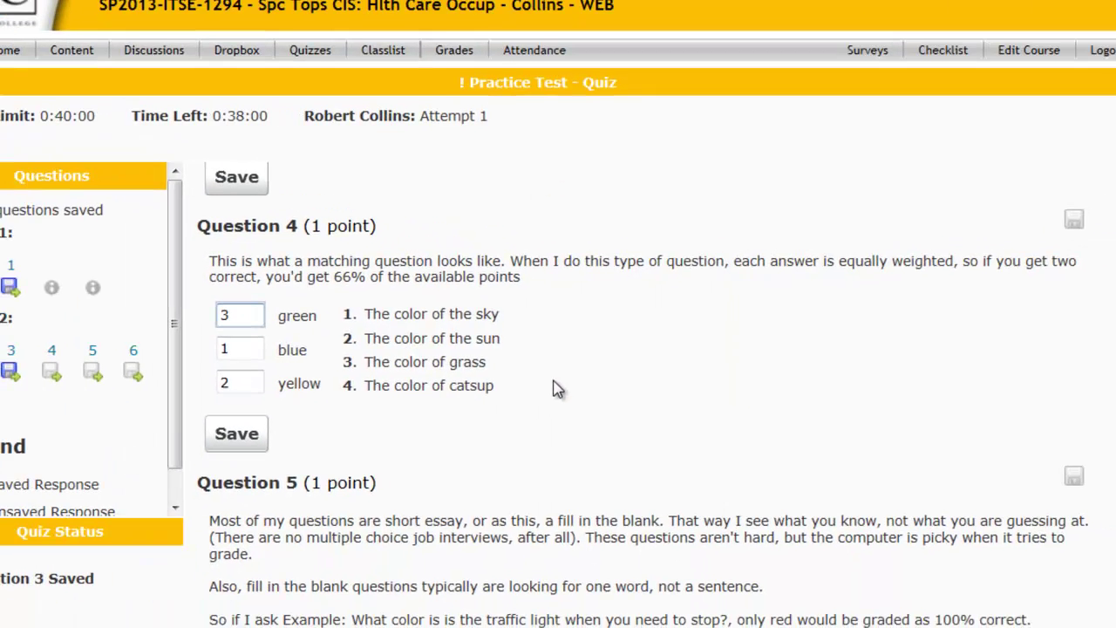
# - Enter 'red' in the Question 5 traffic-light blank
pyautogui.scroll(-3, 815, 378)
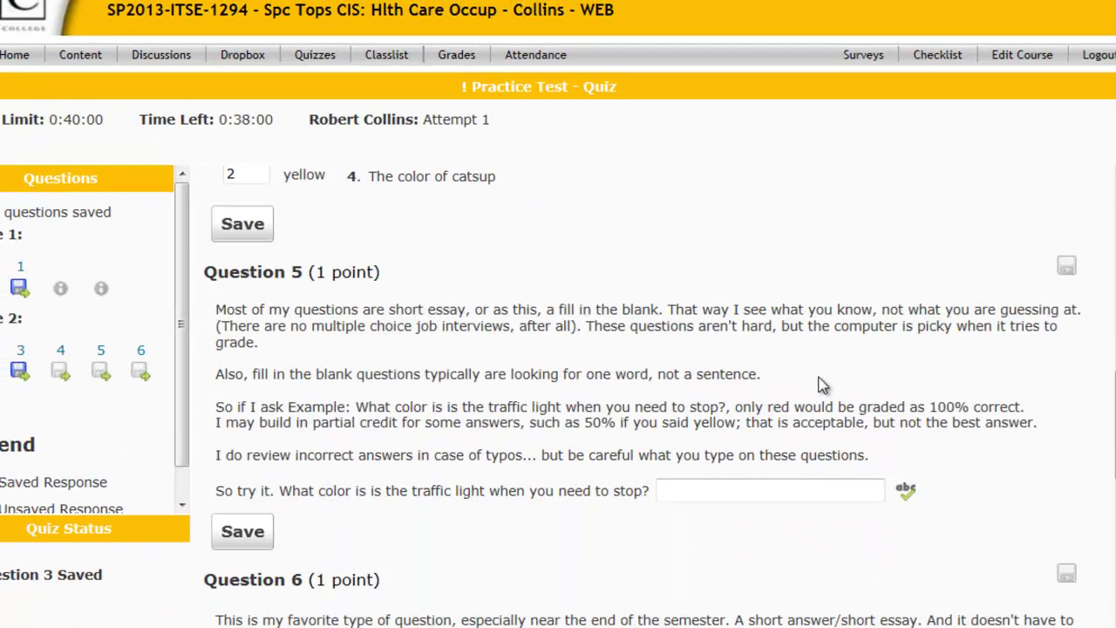
pyautogui.scroll(-1, 819, 376)
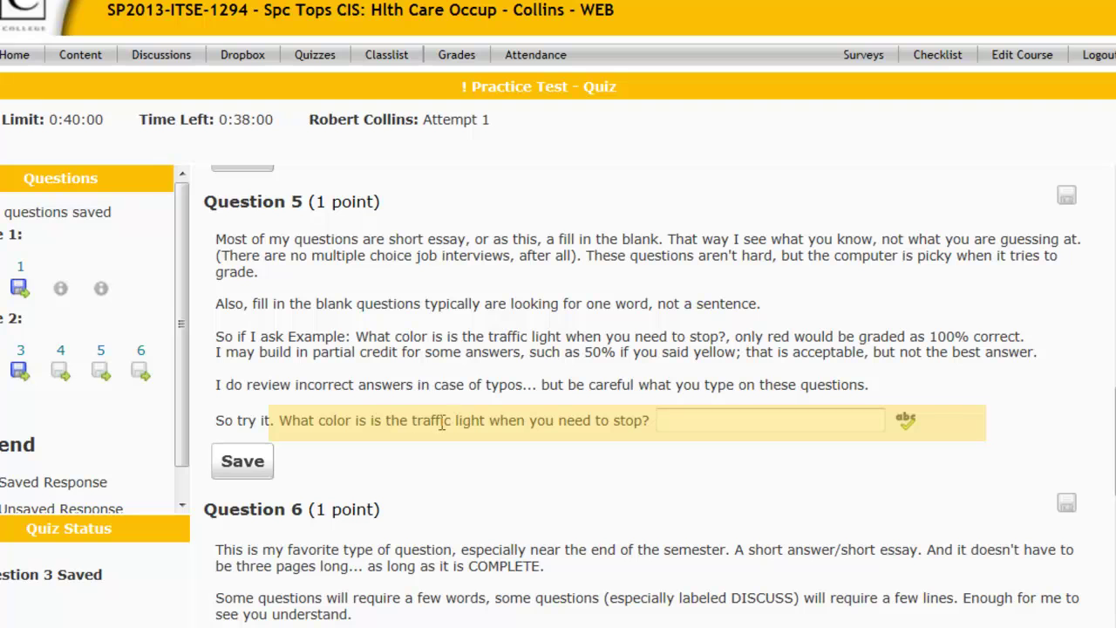
pyautogui.click(686, 421)
pyautogui.write('red')
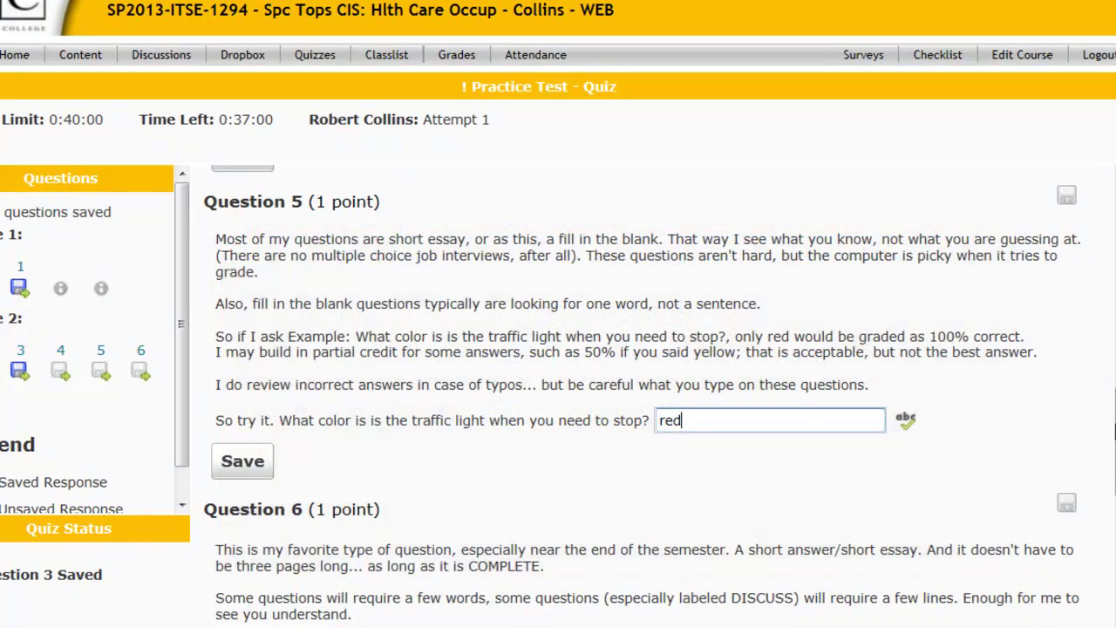
# - Type 'alkjfjlk lkjlkjf' into the Question 6 essay box
pyautogui.scroll(-4, 1103, 432)
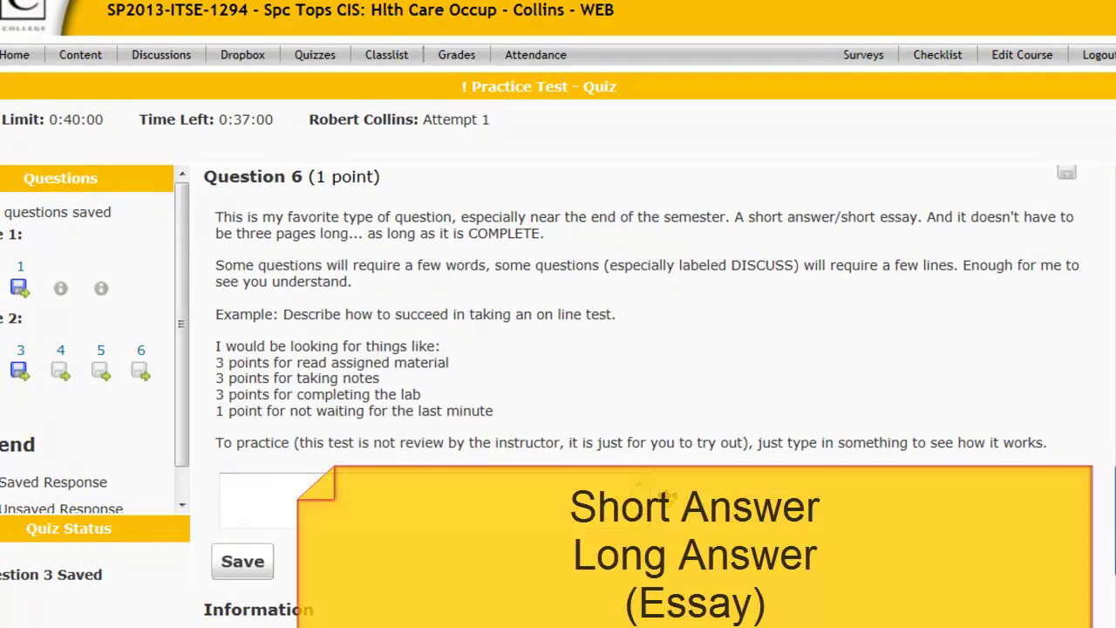
pyautogui.scroll(-1, 650, 395)
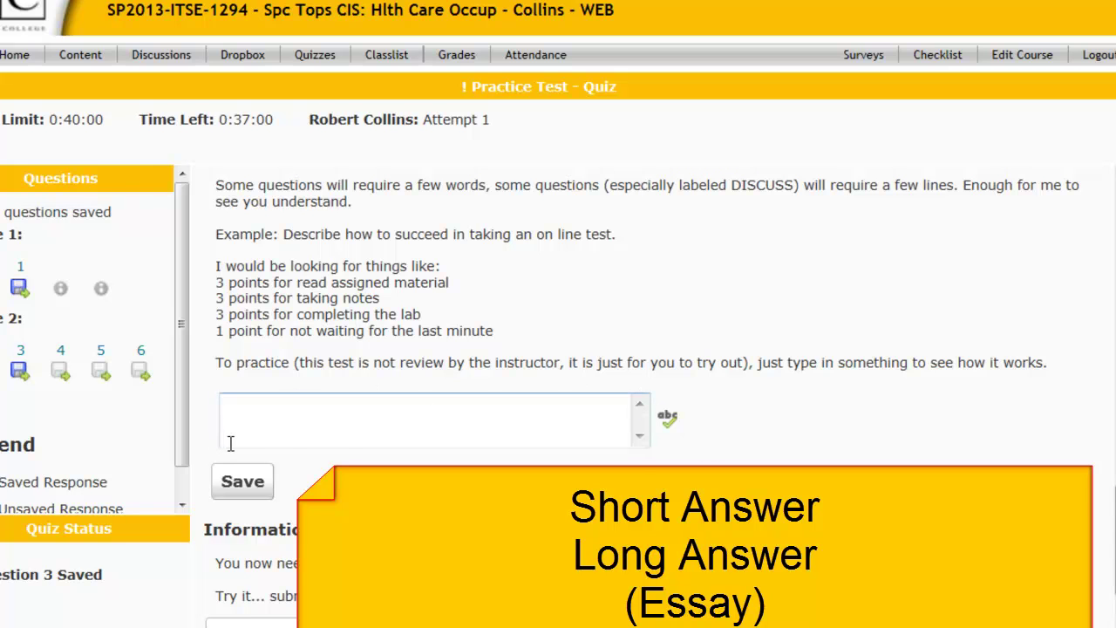
pyautogui.click(373, 404)
pyautogui.write('alkjfj')
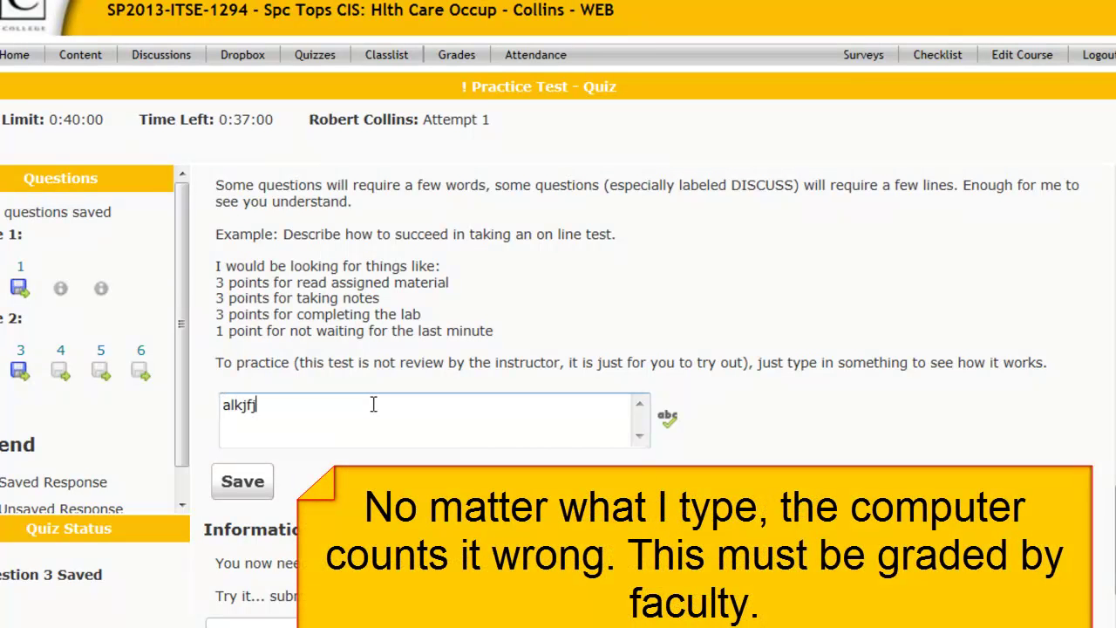
pyautogui.write('lk  lkjlkjf')
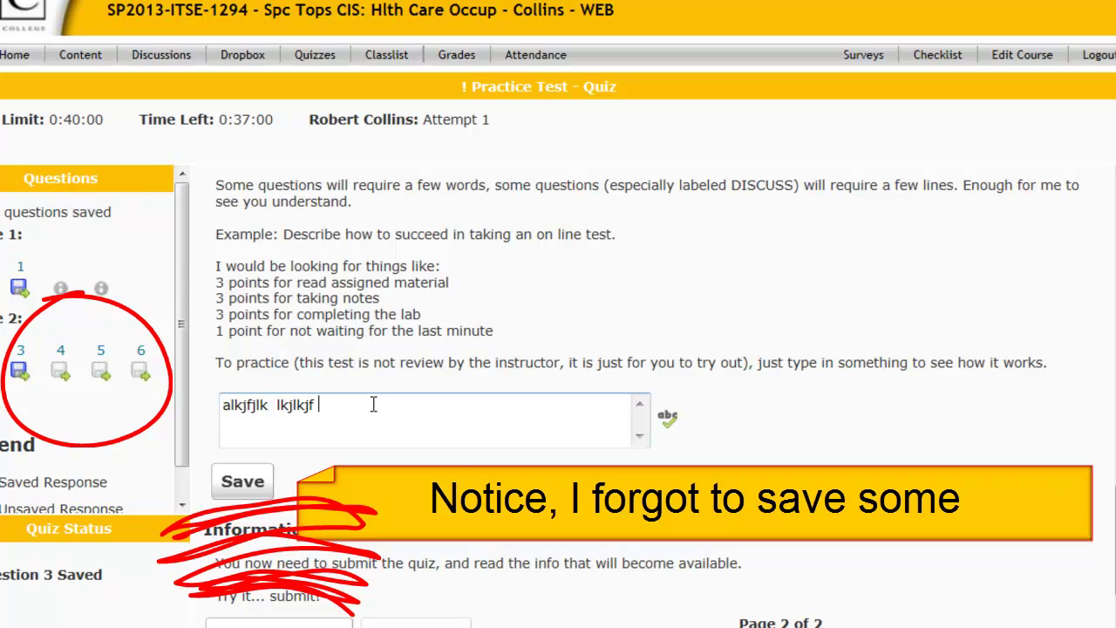
pyautogui.scroll(-1, 375, 408)
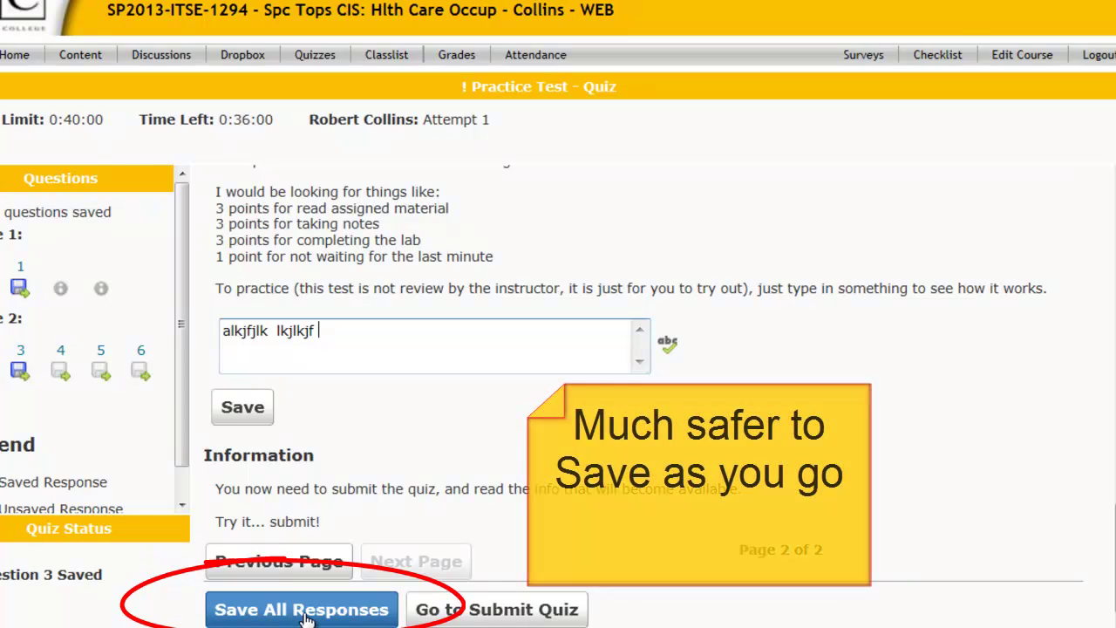
# - Save all responses so 6 of 6 are saved, then go to Submit Quiz
pyautogui.click(305, 610)
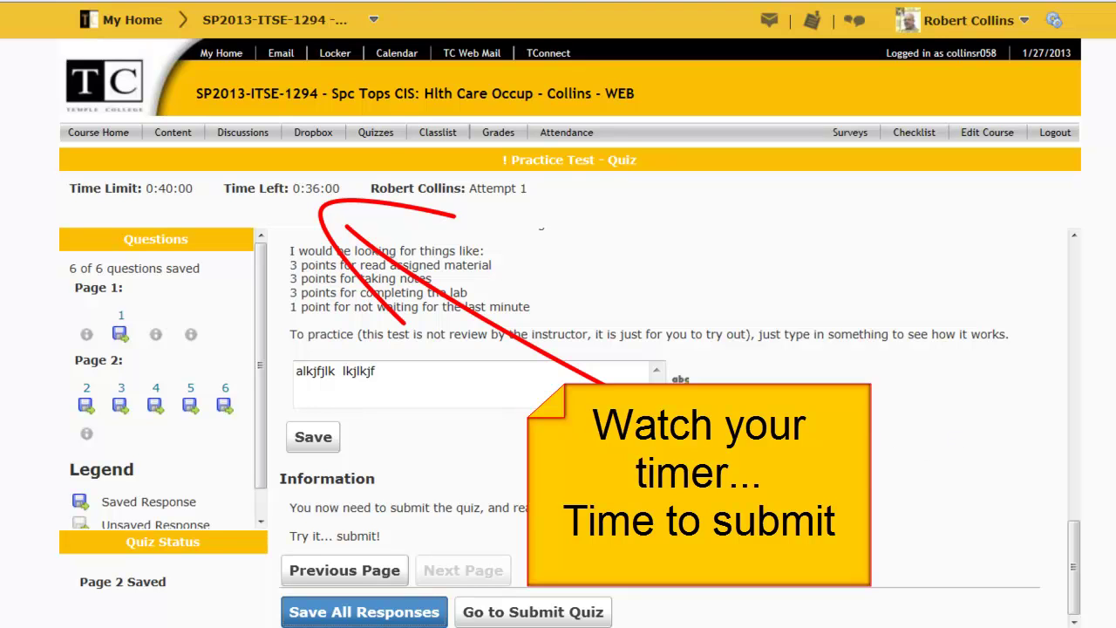
pyautogui.click(587, 617)
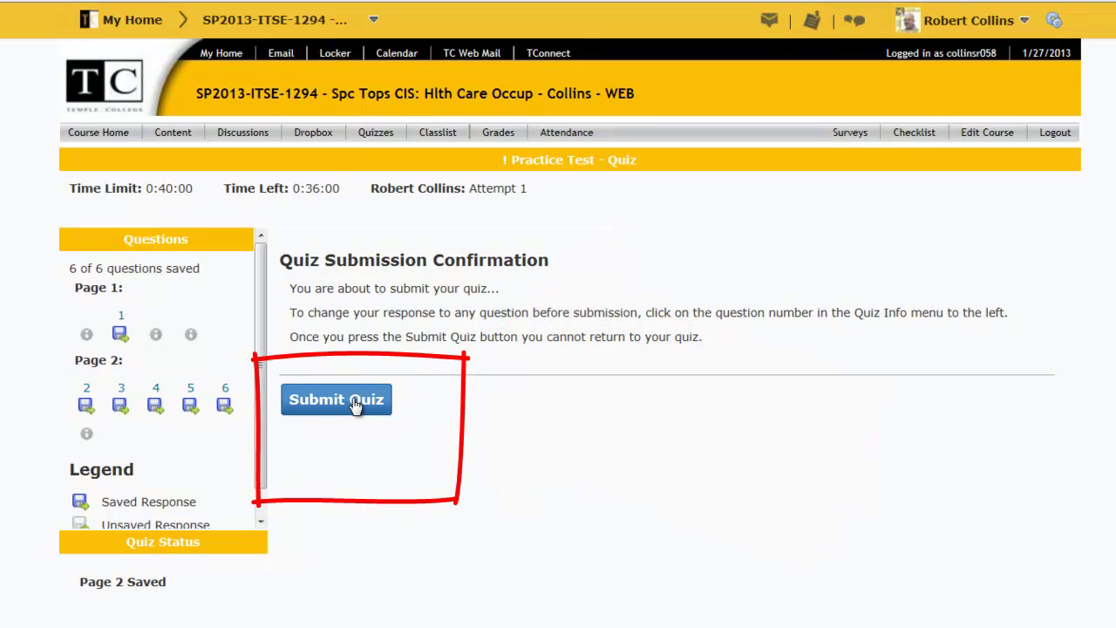
# - Submit the Practice Test and confirm with 'Yes, submit quiz'
pyautogui.click(337, 400)
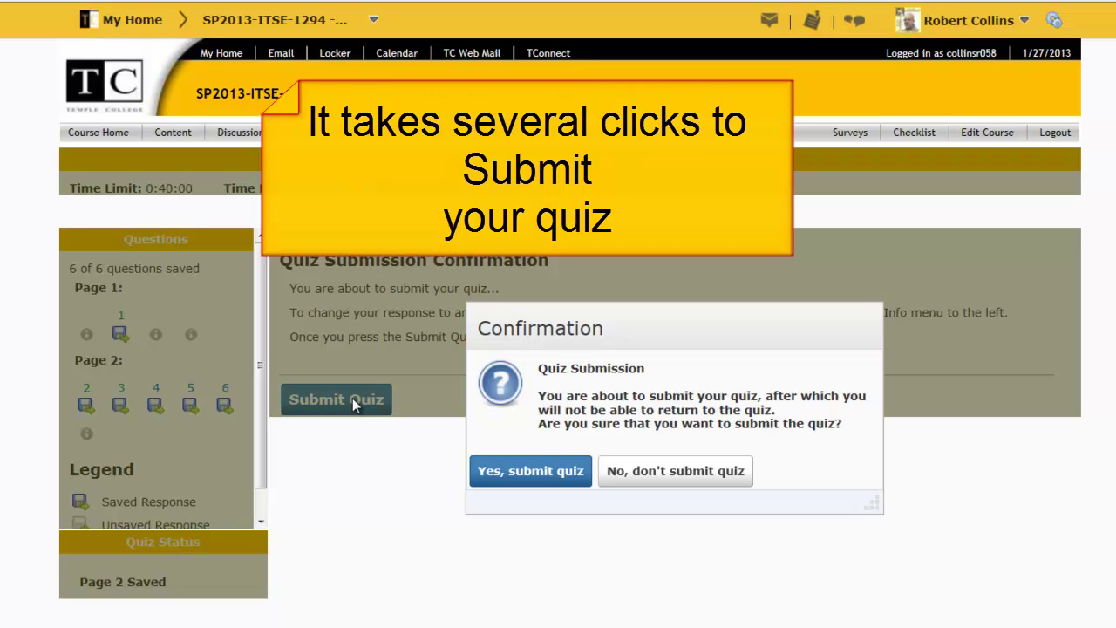
pyautogui.click(542, 476)
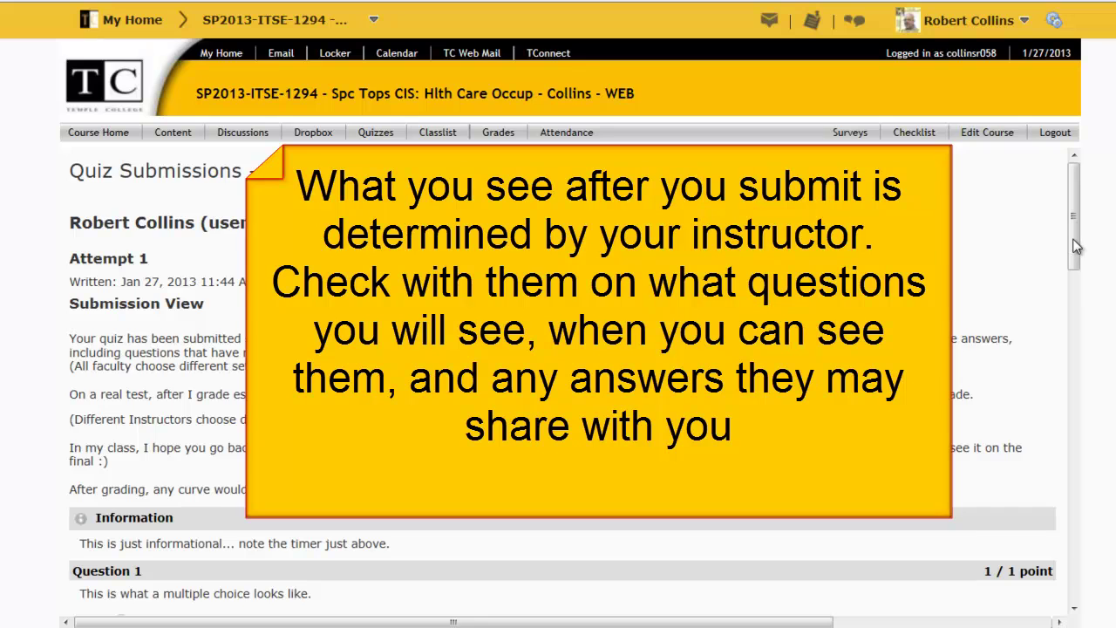
# - Scroll through Attempt 1's graded questions to the 66.67 % Attempt Score and Overall Grade
pyautogui.moveTo(1079, 247); pyautogui.dragTo(1077, 290)
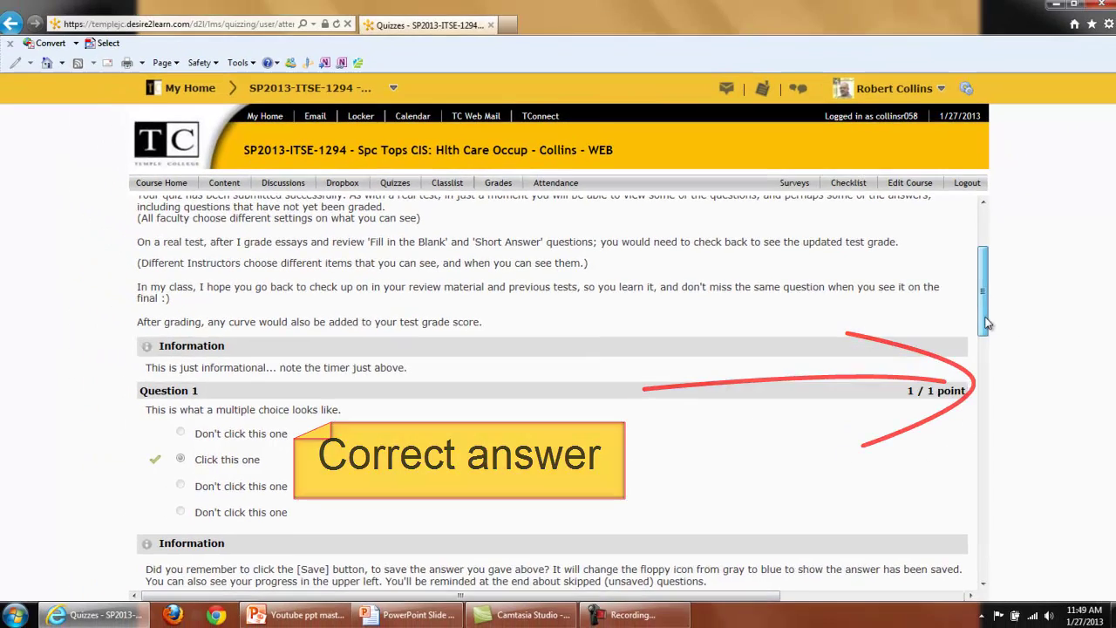
pyautogui.moveTo(1077, 301); pyautogui.dragTo(1081, 329)
pyautogui.moveTo(986, 349); pyautogui.dragTo(989, 393)
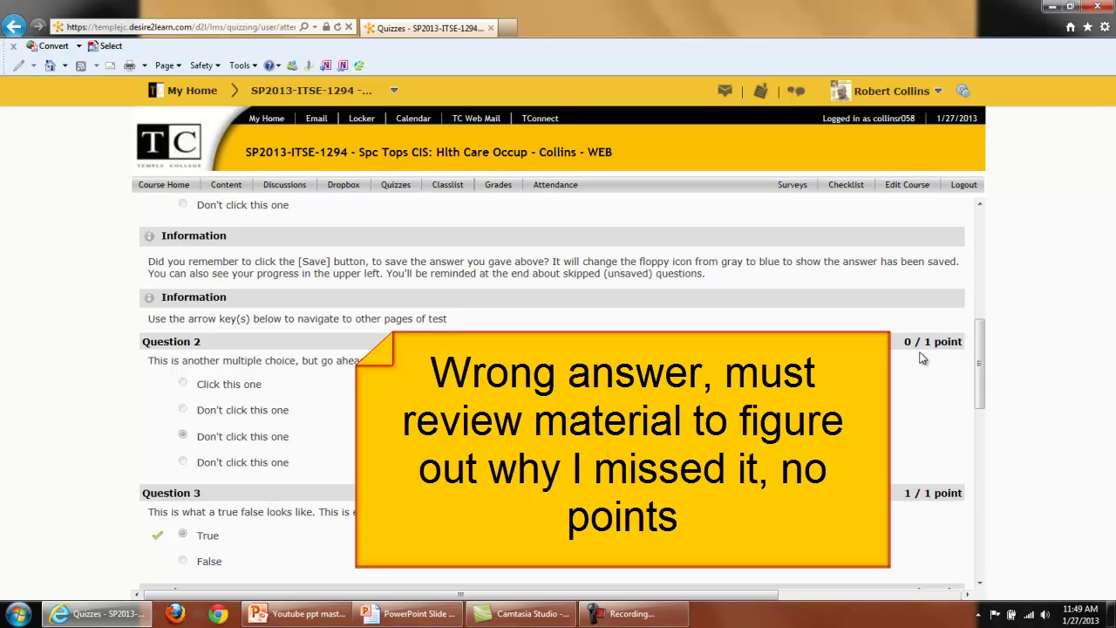
pyautogui.moveTo(978, 362); pyautogui.dragTo(981, 399)
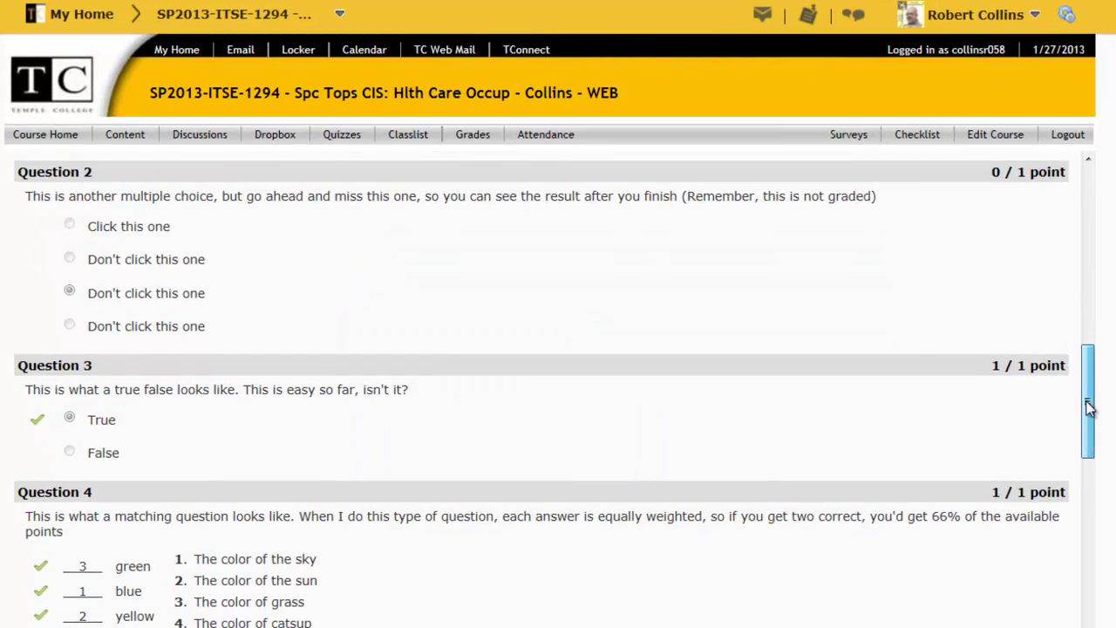
pyautogui.moveTo(1089, 407); pyautogui.dragTo(1090, 436)
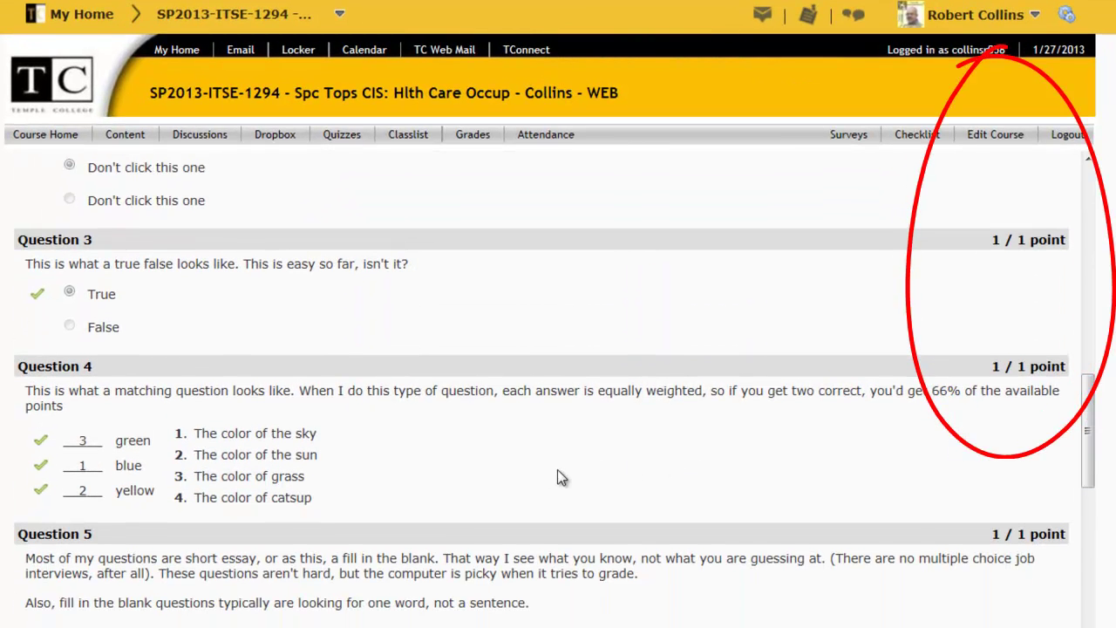
pyautogui.moveTo(1090, 461); pyautogui.dragTo(1090, 513)
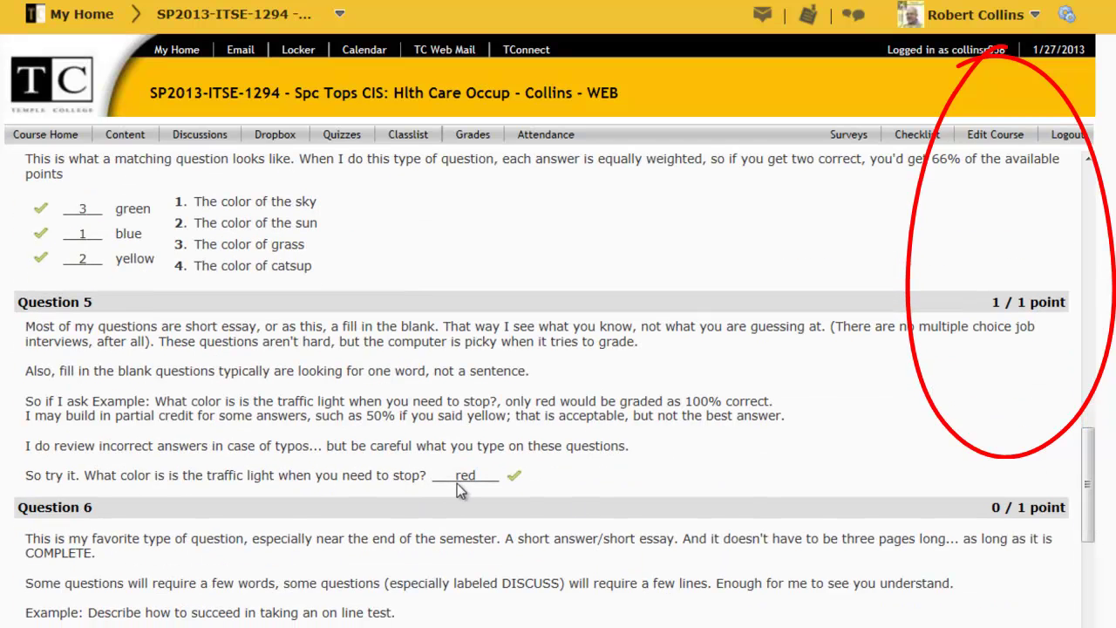
pyautogui.moveTo(1089, 486); pyautogui.dragTo(1089, 532)
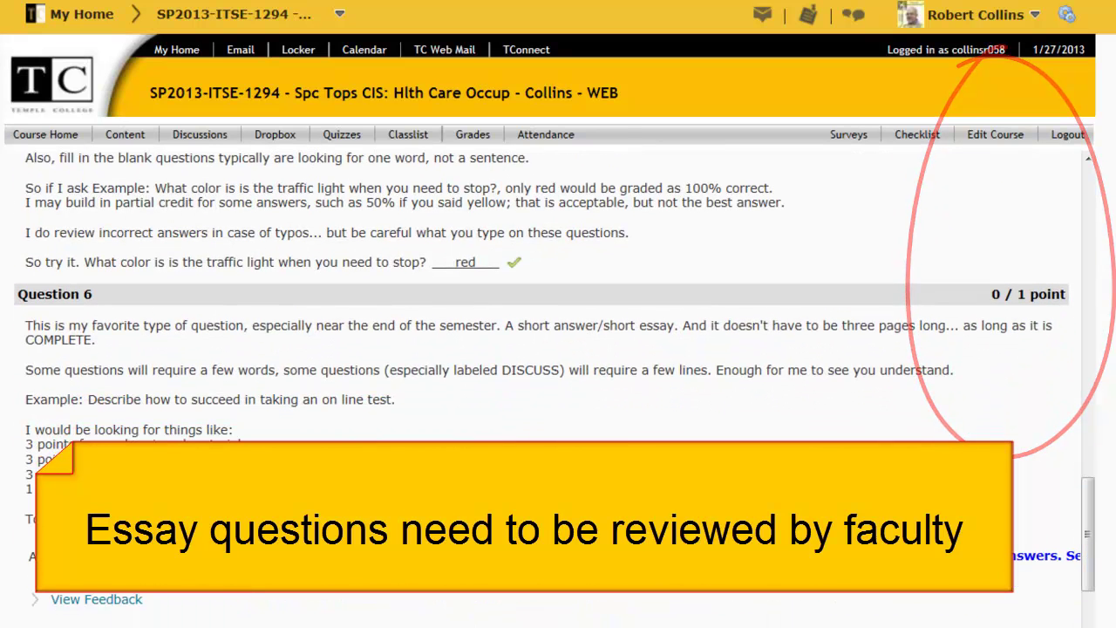
pyautogui.moveTo(1090, 527); pyautogui.dragTo(1093, 596)
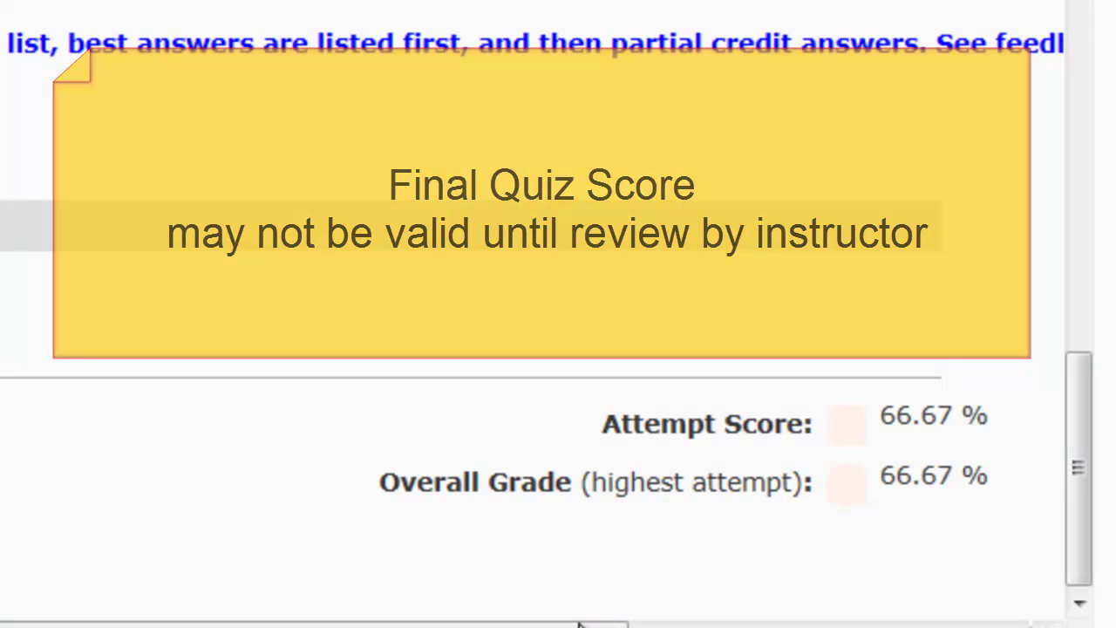
pyautogui.moveTo(578, 622); pyautogui.dragTo(521, 622)
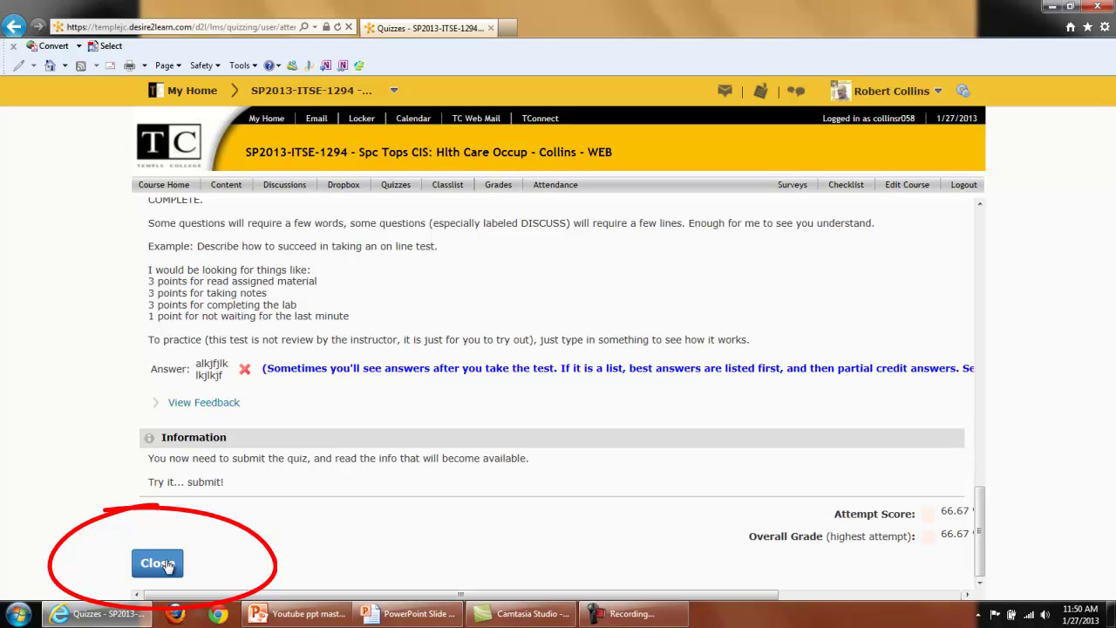
# - Close the results and reopen the '! Practice Test' submissions from the Quizzes list
pyautogui.click(166, 564)
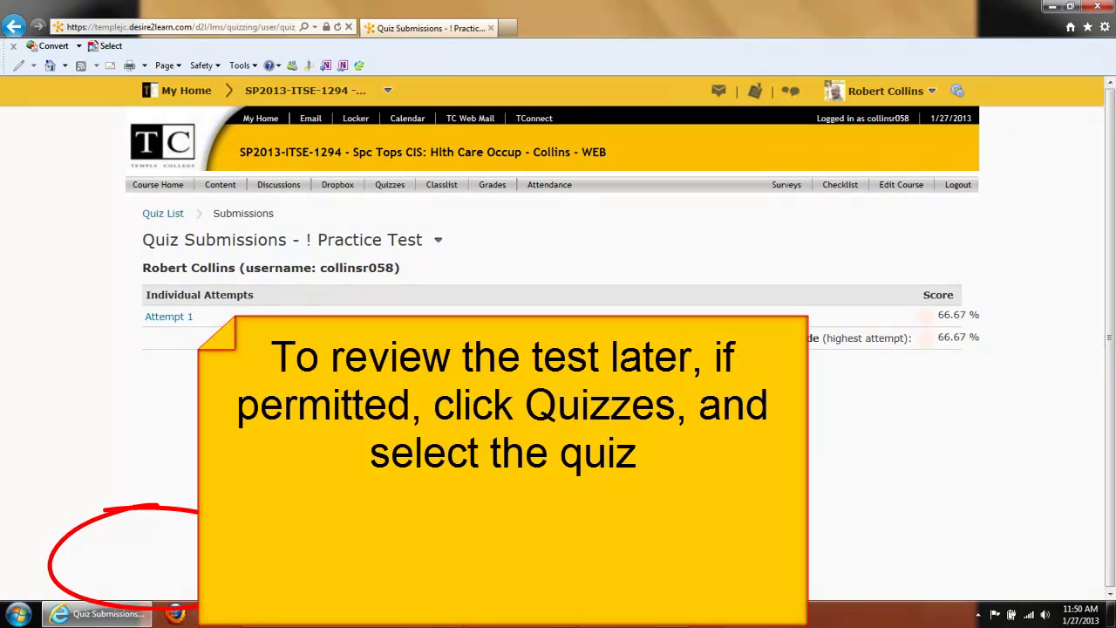
pyautogui.click(390, 186)
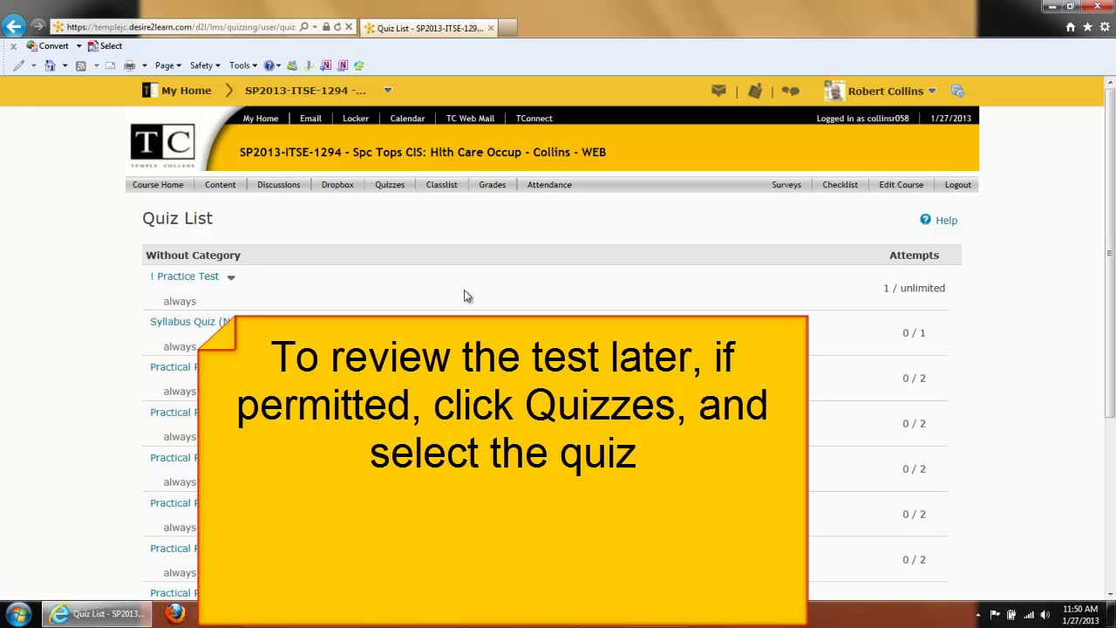
pyautogui.click(190, 277)
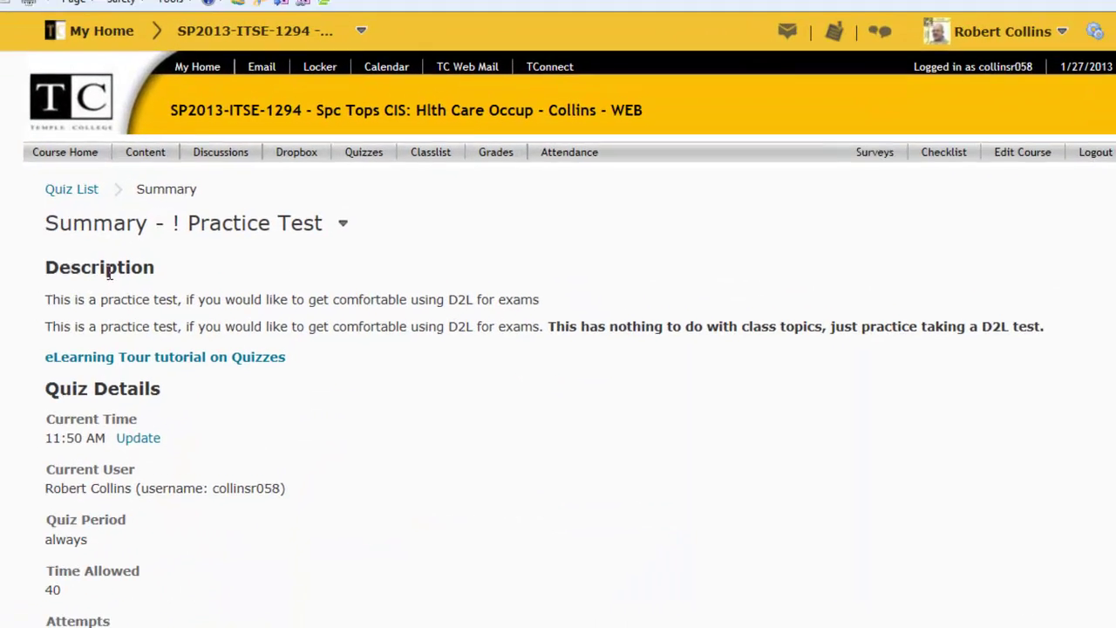
pyautogui.click(338, 224)
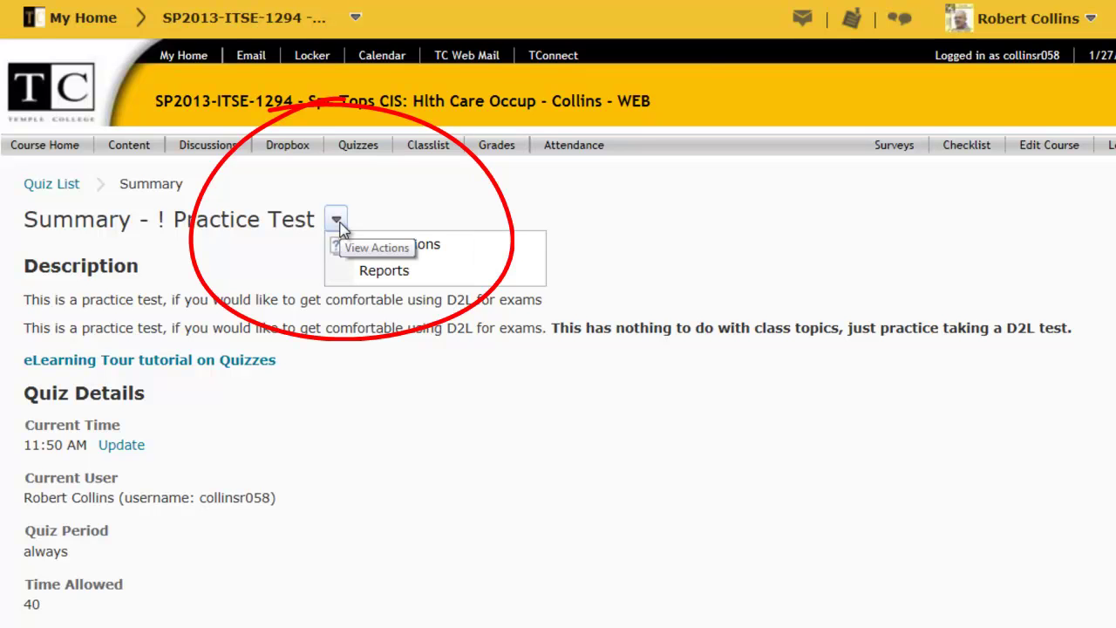
pyautogui.click(435, 246)
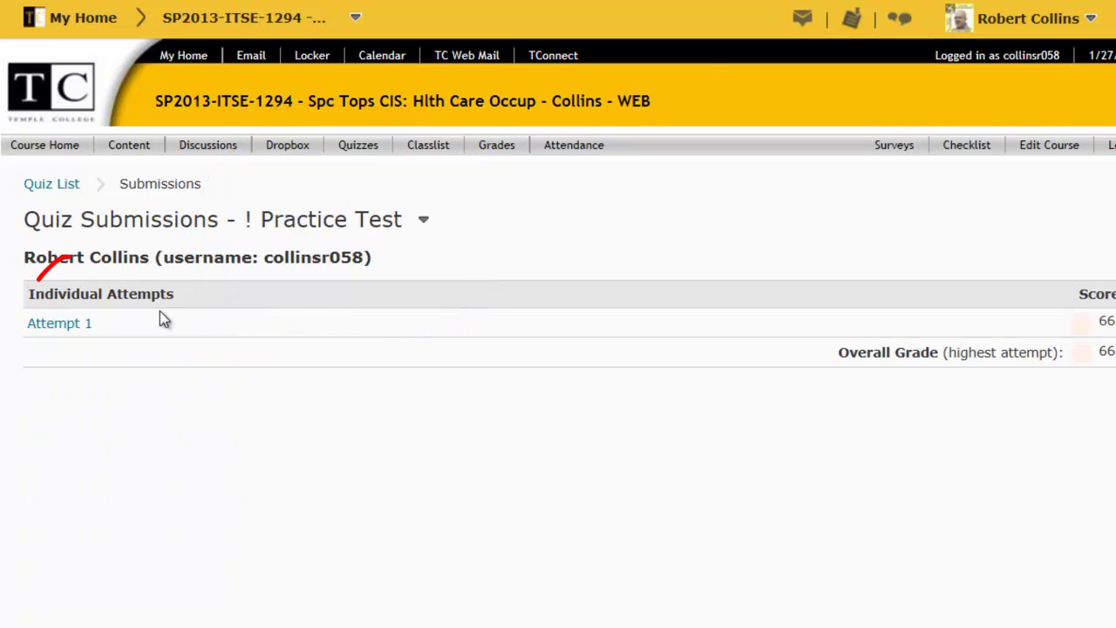